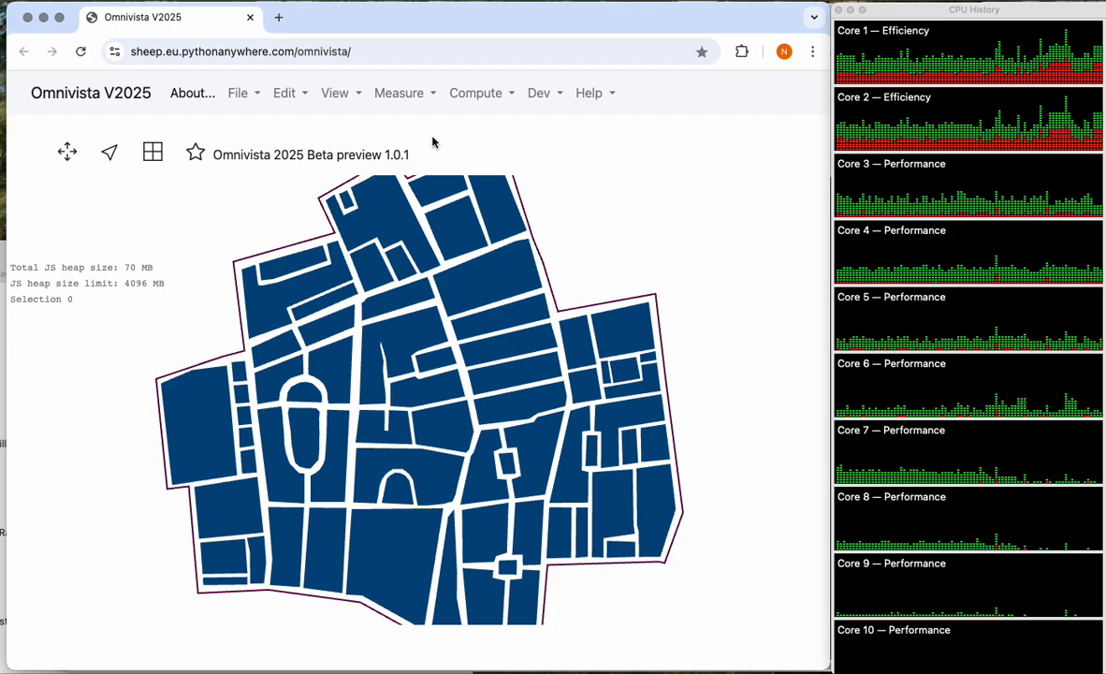
# Run Compute Everything on the street plan and check the load on each core in the CPU History window
pyautogui.click(470, 96)
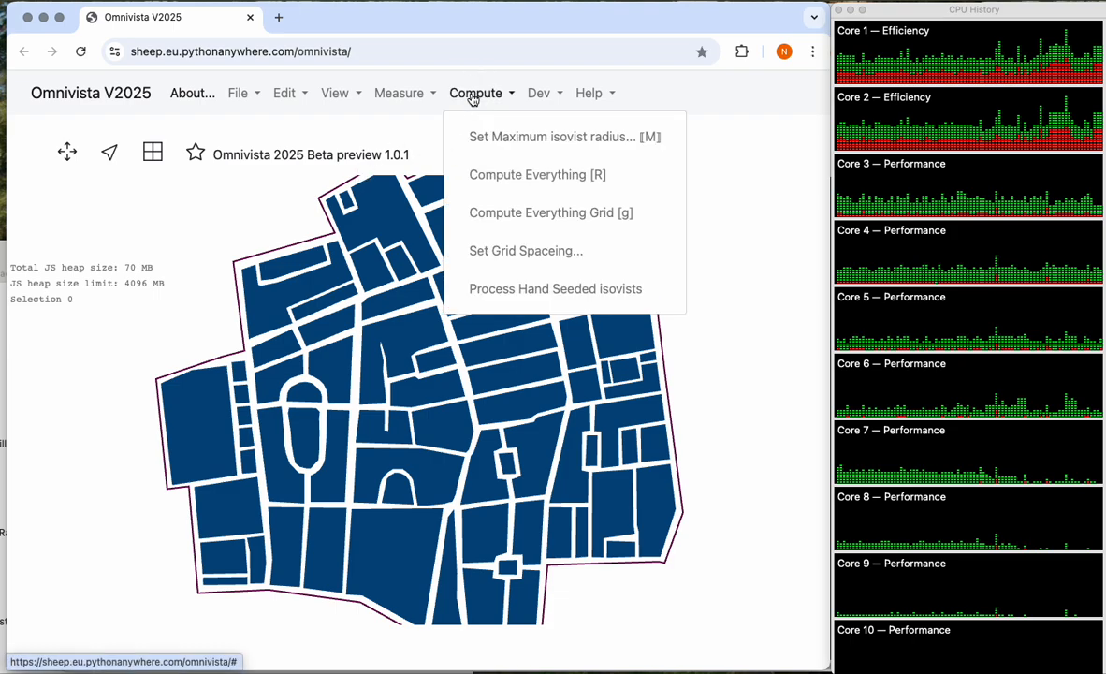
pyautogui.click(504, 178)
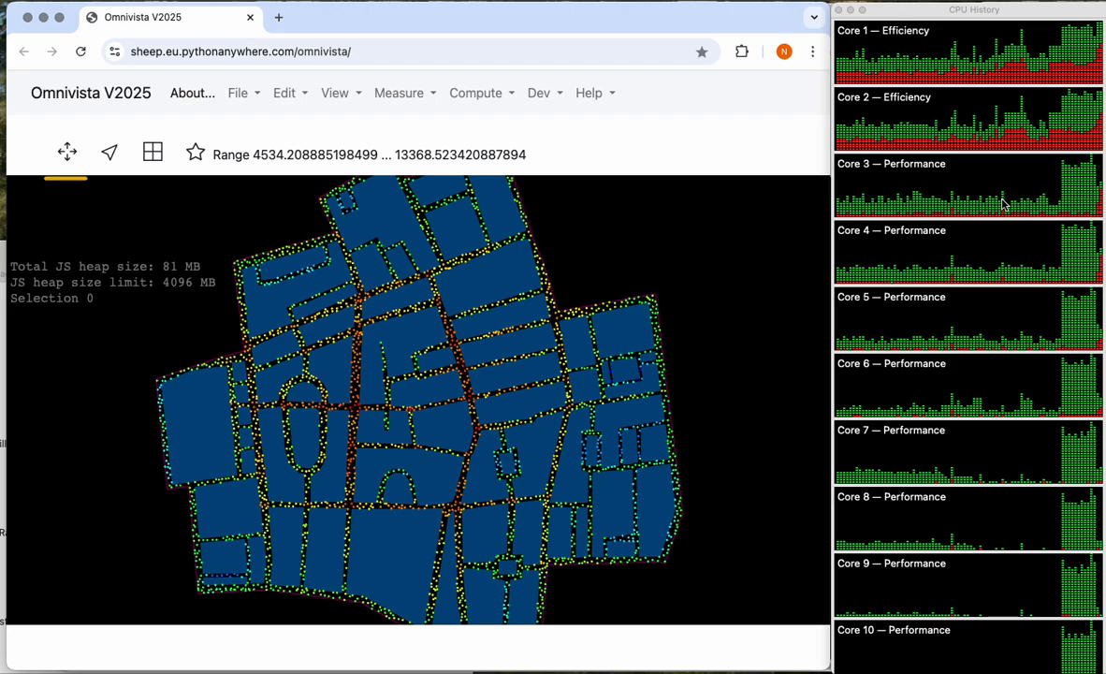
pyautogui.scroll(-1, 982, 501)
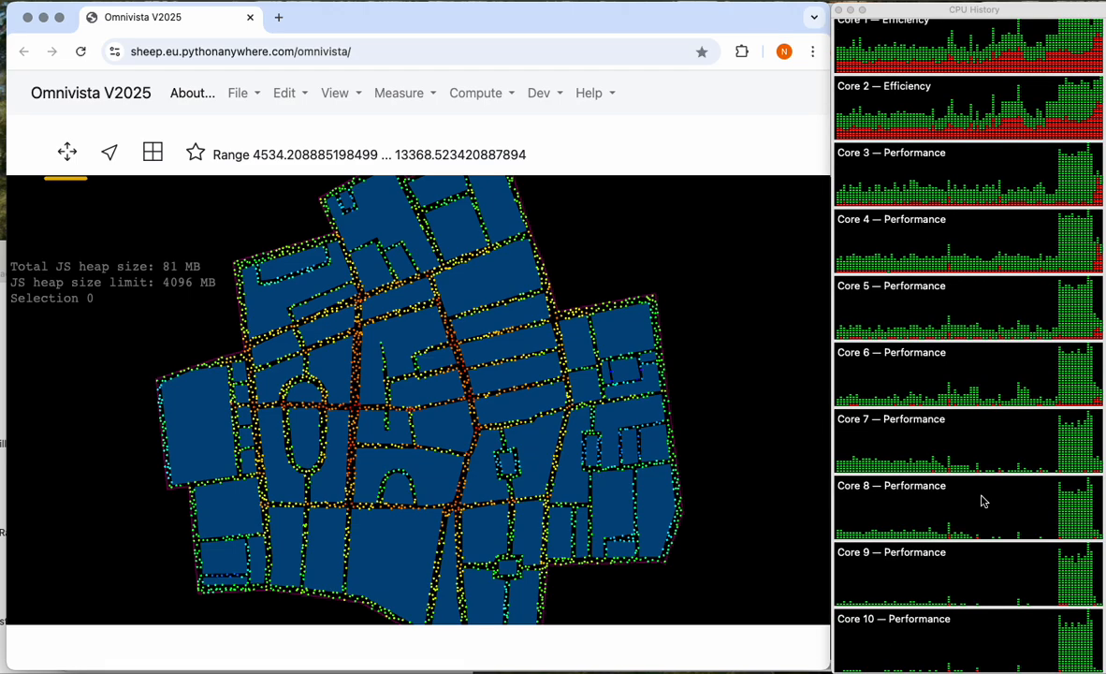
pyautogui.scroll(1, 972, 343)
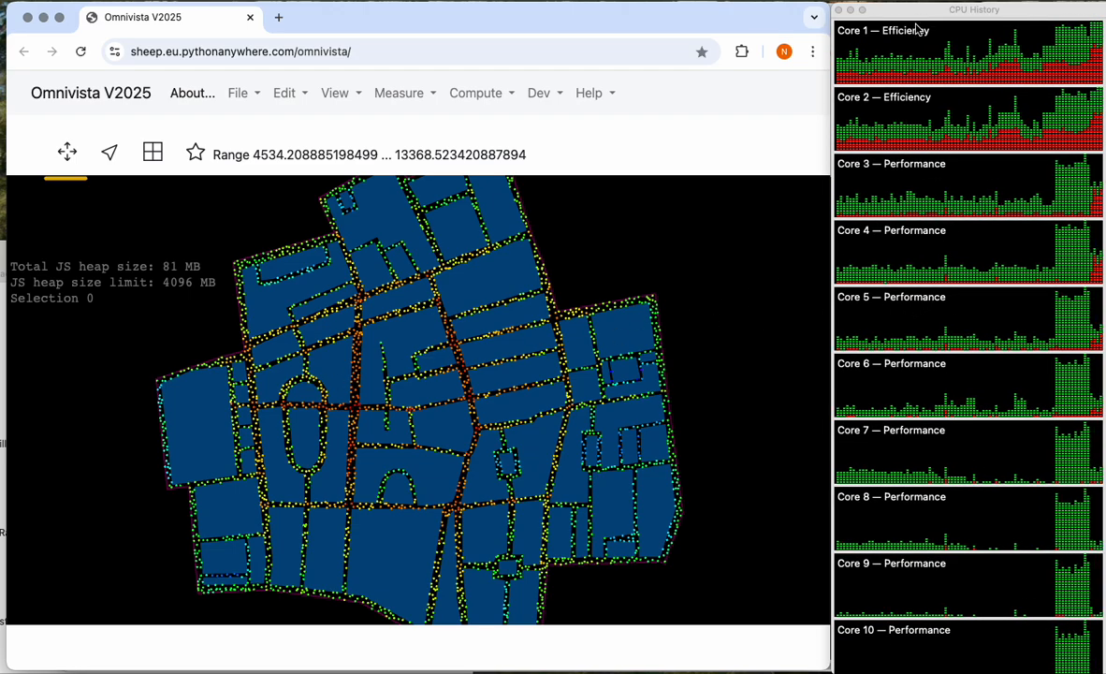
pyautogui.moveTo(969, 11); pyautogui.dragTo(955, 8)
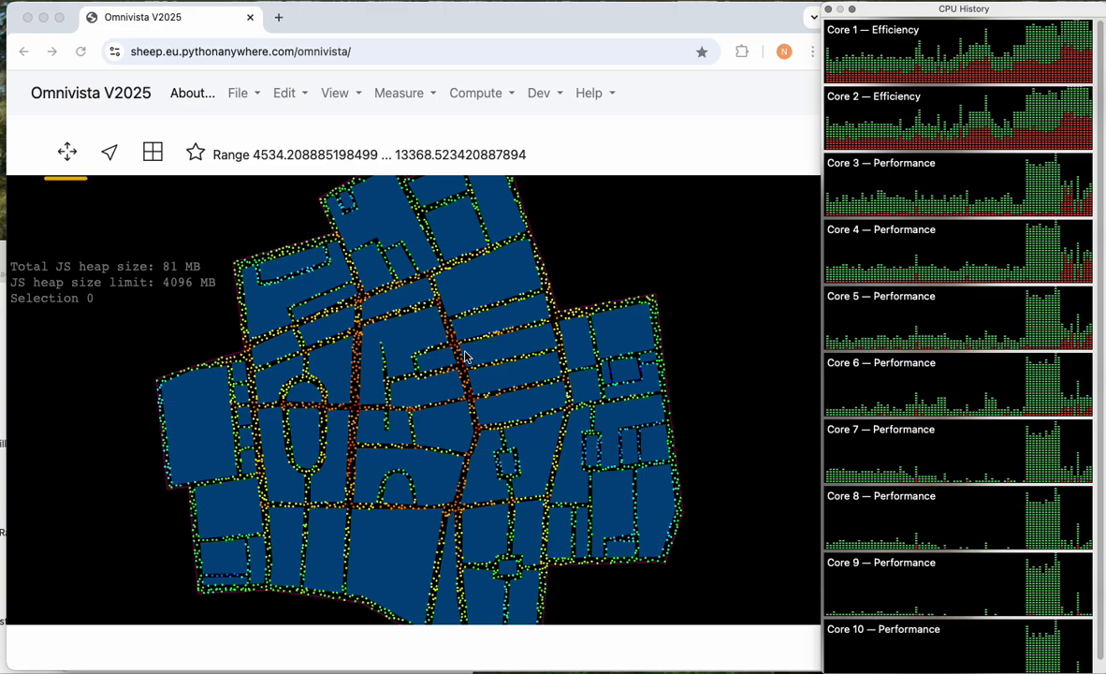
# Examine the coloured isovist points along the central streets at close range
pyautogui.scroll(1, 466, 358)
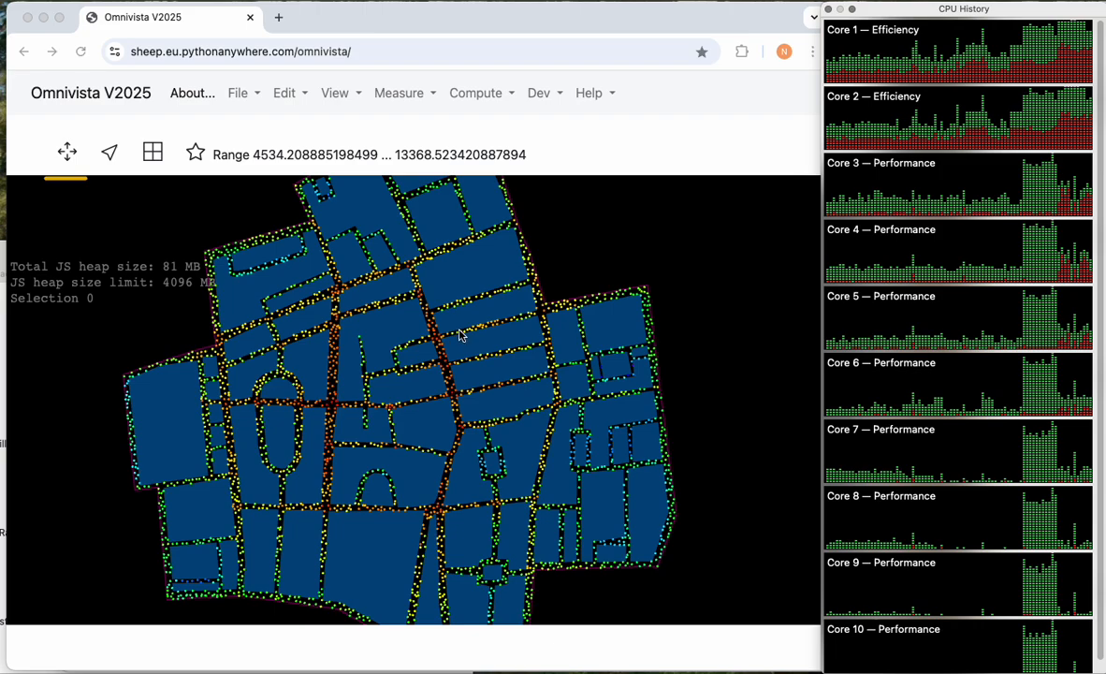
pyautogui.click(74, 156)
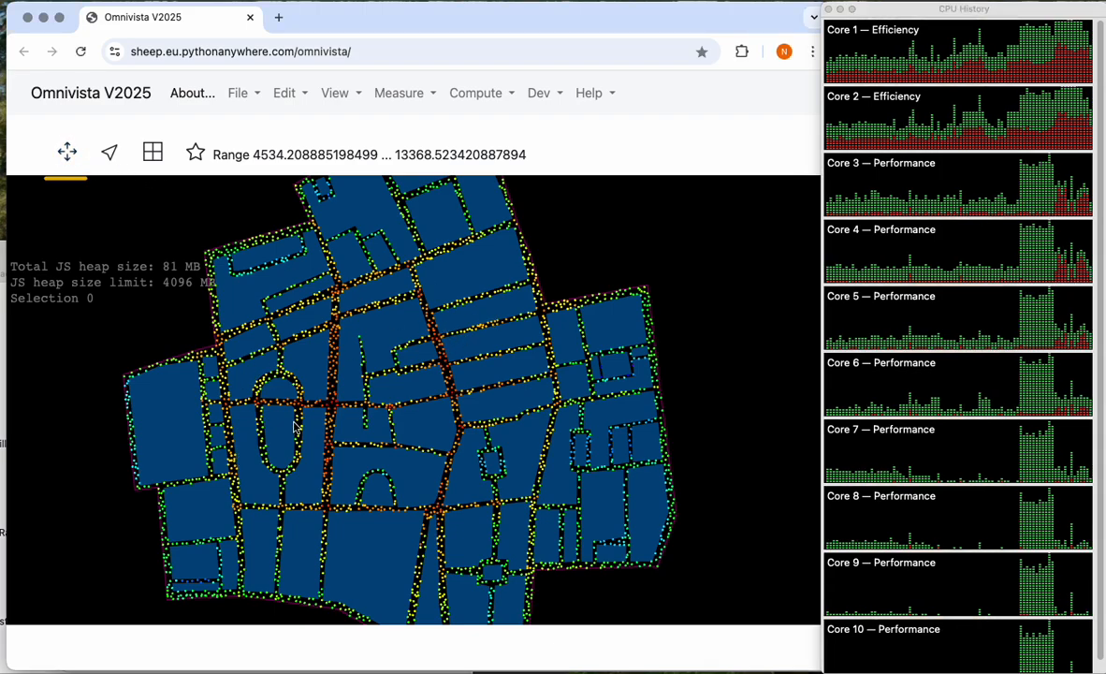
pyautogui.scroll(10, 486, 380)
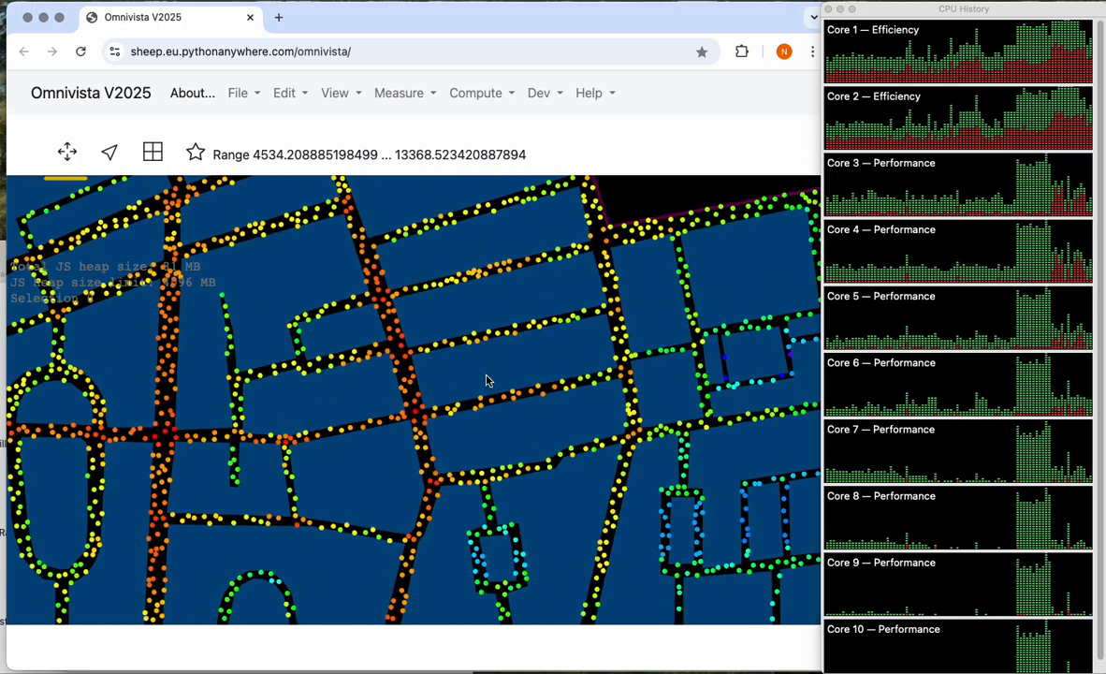
pyautogui.click(382, 88)
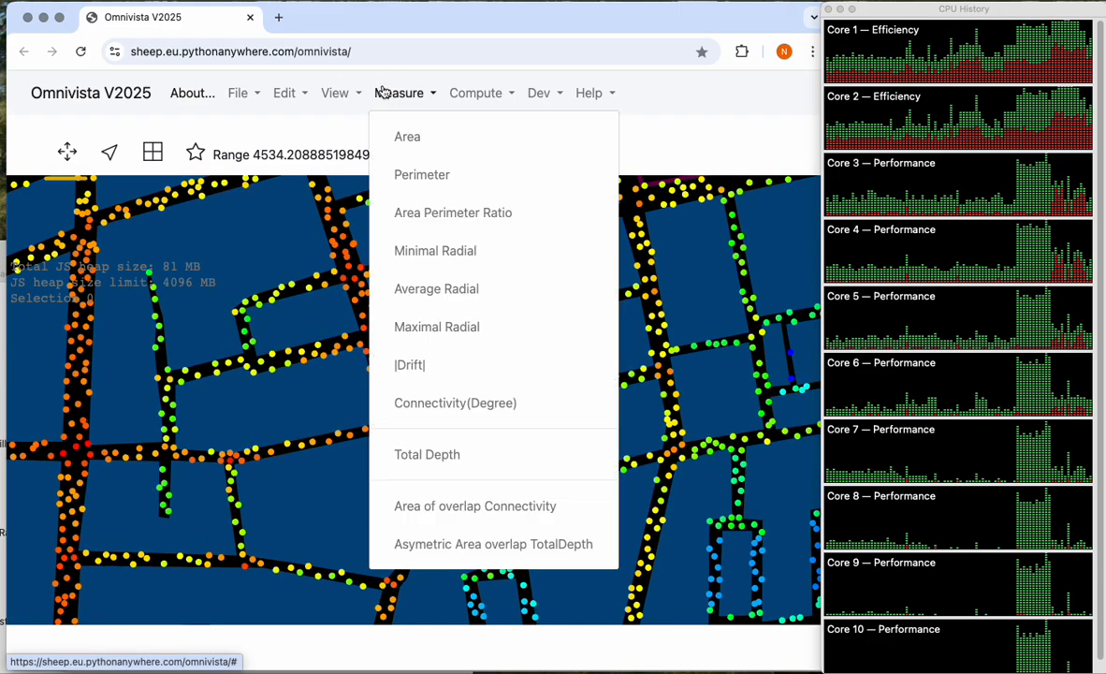
pyautogui.click(66, 152)
pyautogui.click(307, 307)
pyautogui.moveTo(307, 307); pyautogui.dragTo(395, 271)
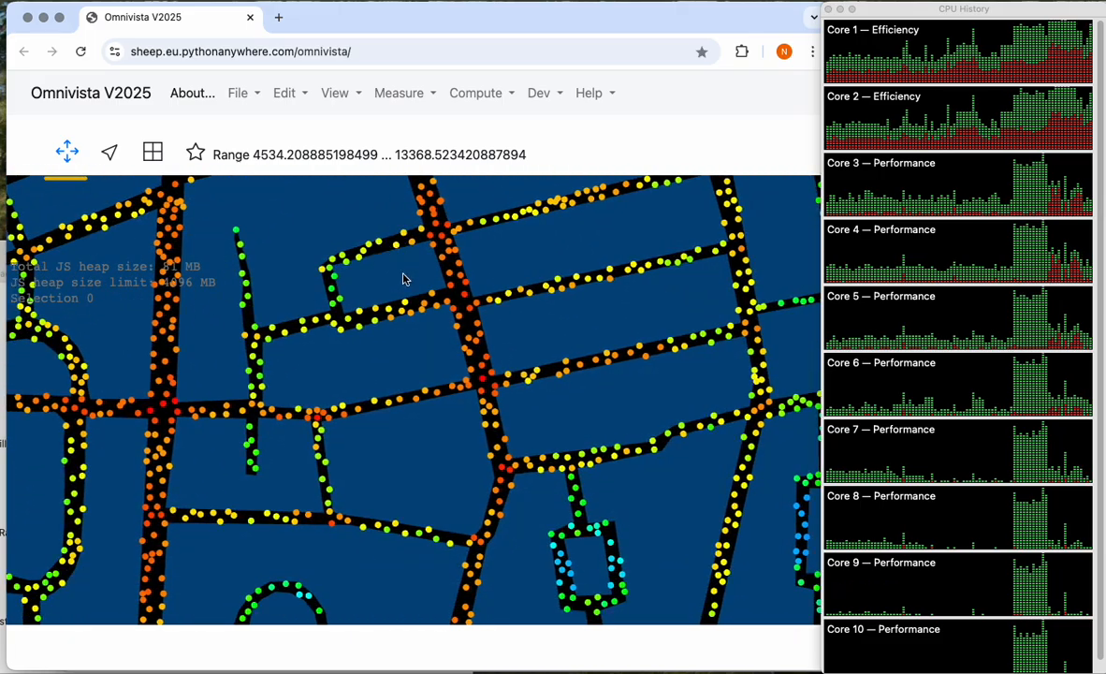
pyautogui.scroll(5, 460, 373)
pyautogui.scroll(-9, 459, 374)
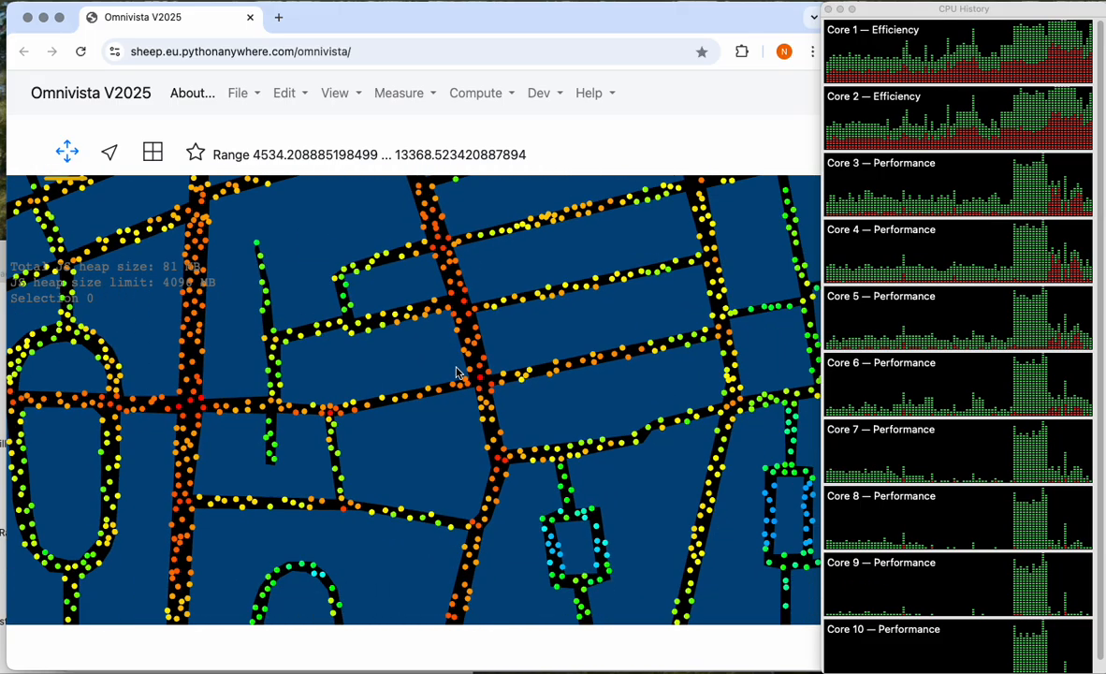
pyautogui.scroll(3, 457, 373)
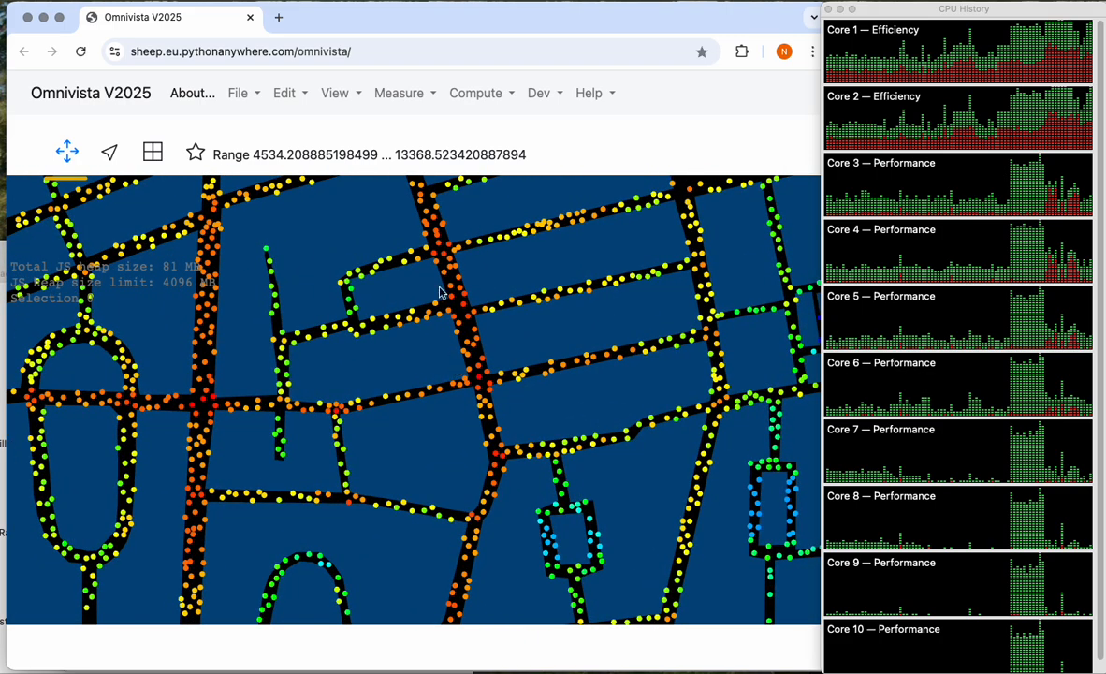
# Colour the isovist points by Area and by Perimeter in turn to compare the two measures
pyautogui.click(408, 96)
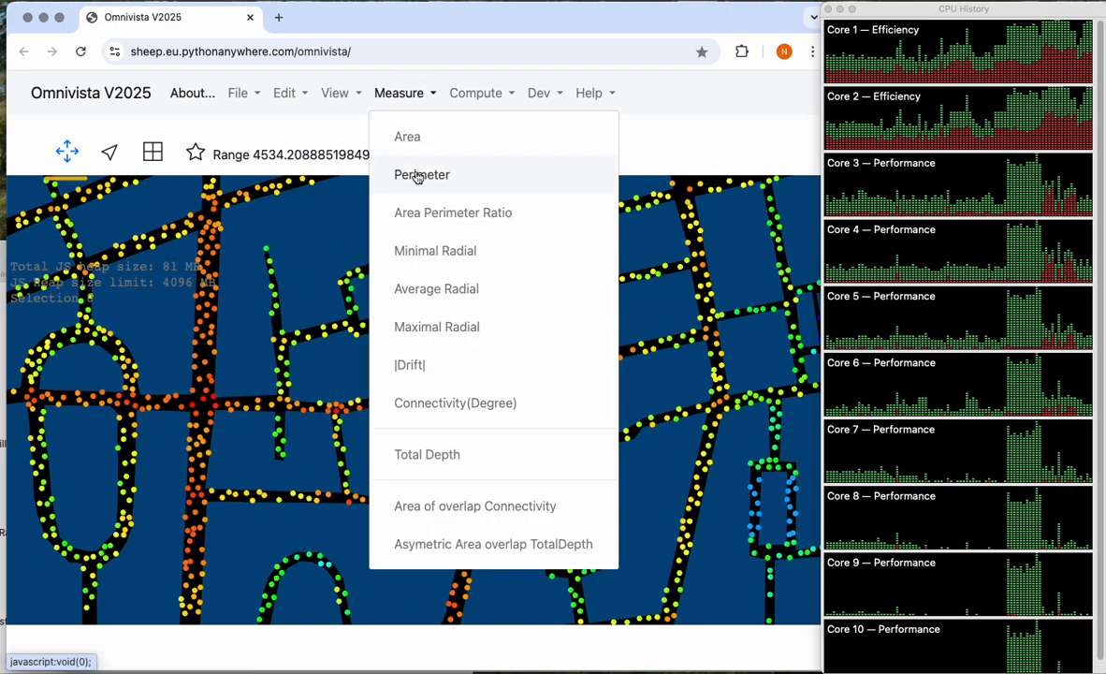
pyautogui.click(414, 139)
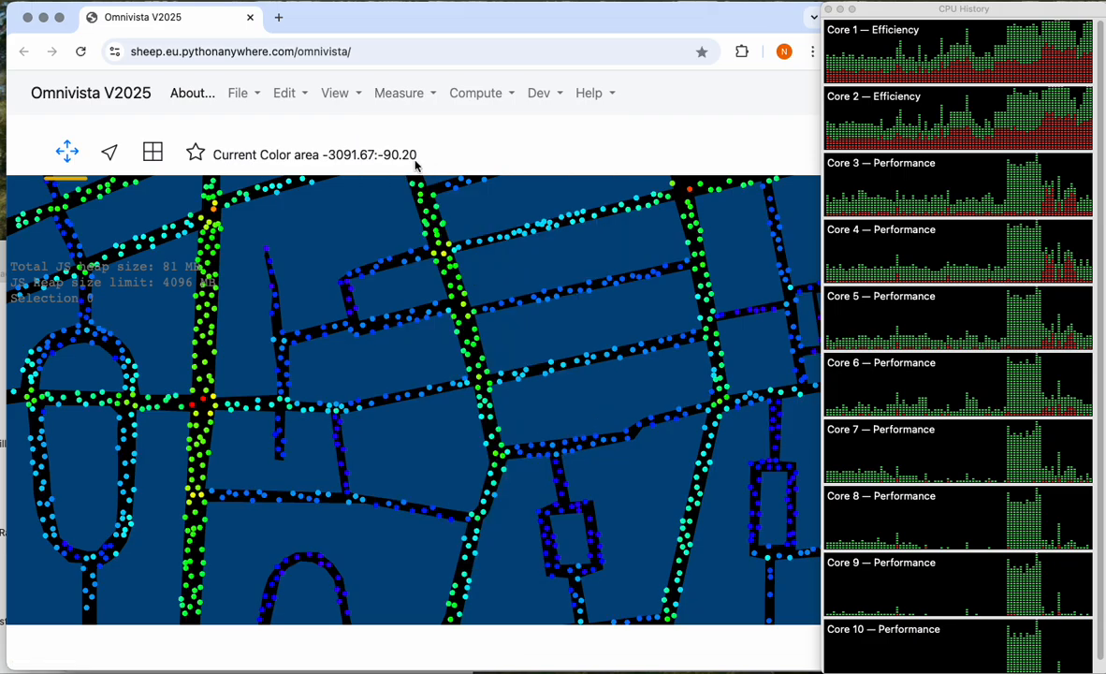
pyautogui.click(409, 96)
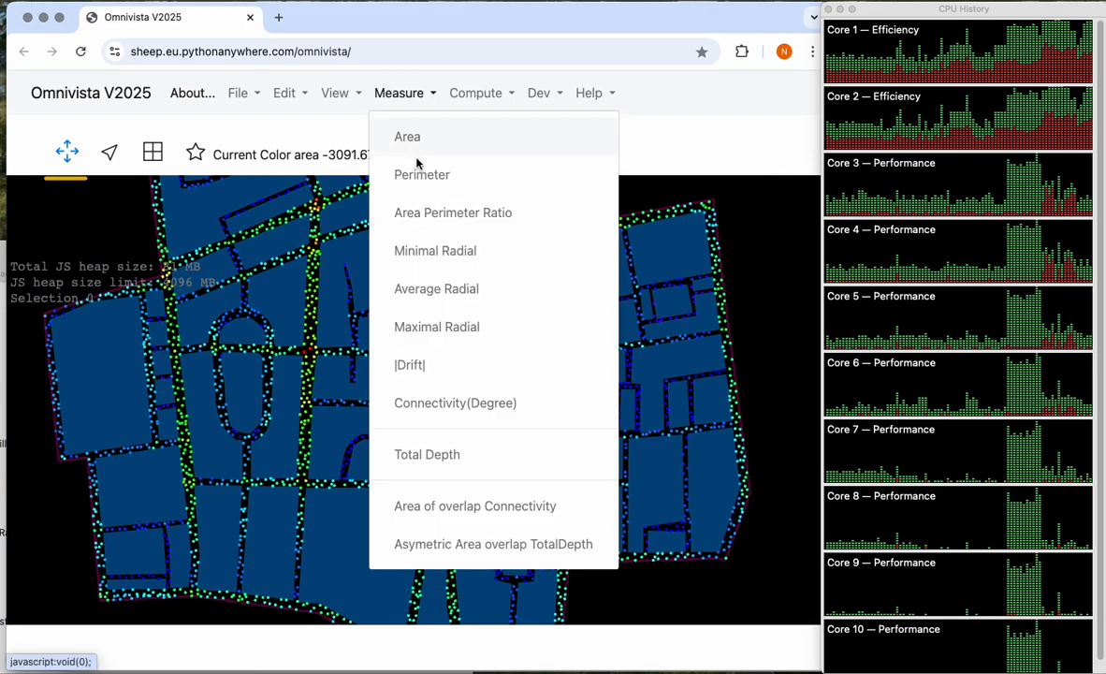
pyautogui.click(417, 176)
# Colour the isovist points by Area Perimeter Ratio and try the Average Radial measure
pyautogui.click(398, 92)
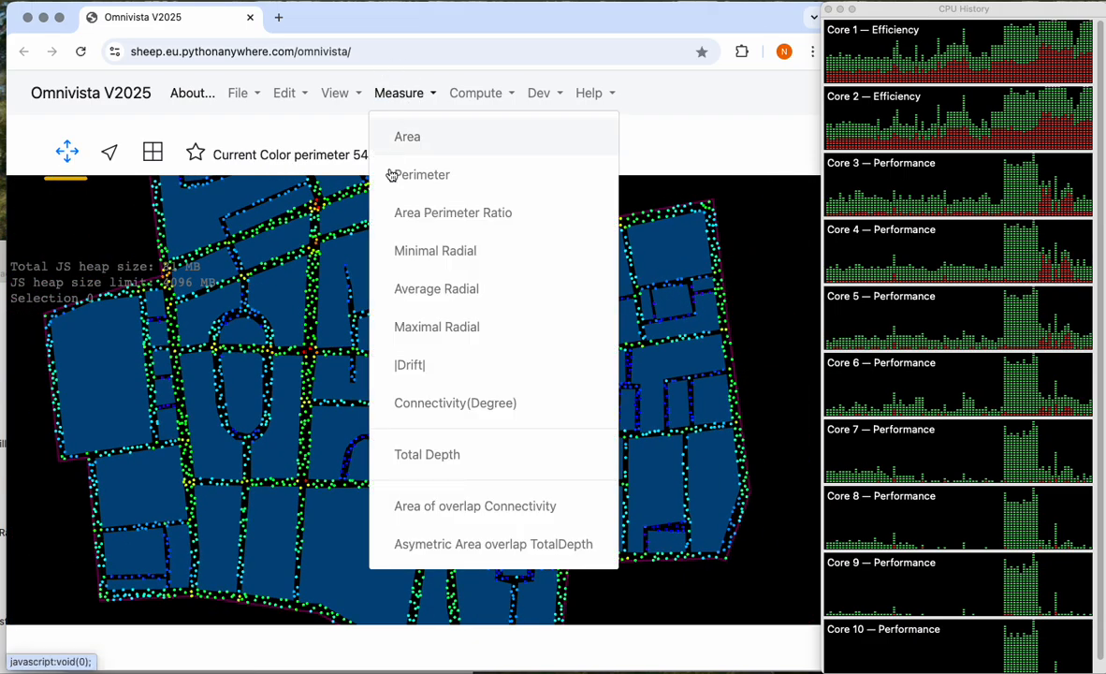
pyautogui.click(416, 213)
pyautogui.click(404, 97)
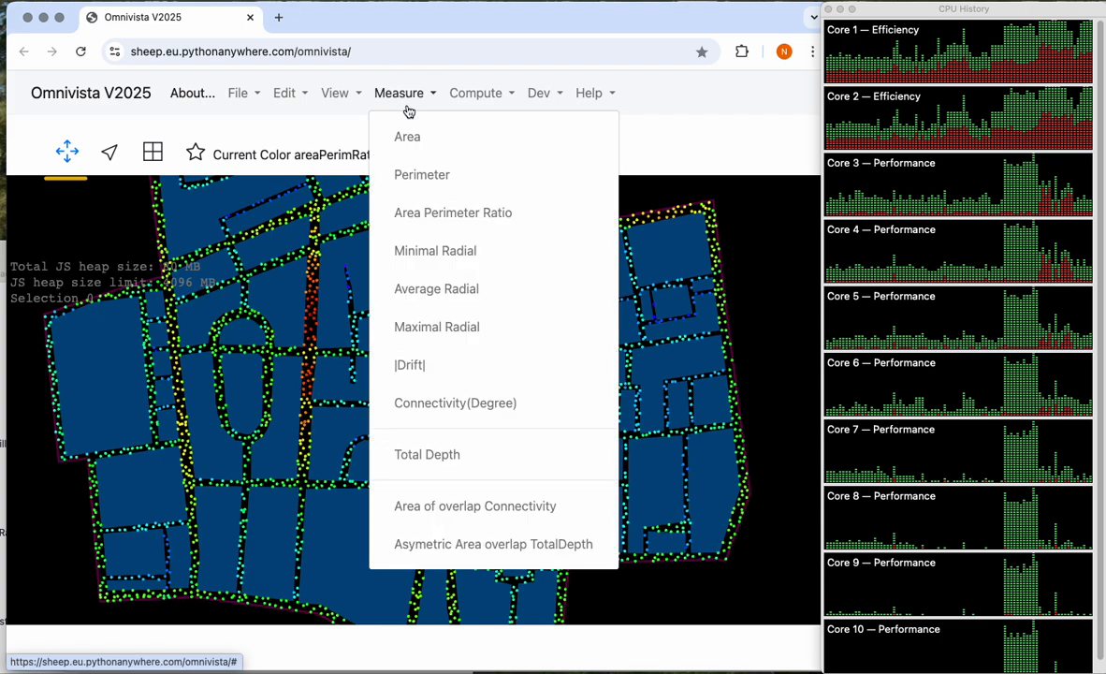
pyautogui.click(447, 299)
# Display the Maximal Radial measure and the |Drift| measure in turn on the isovist points
pyautogui.click(418, 94)
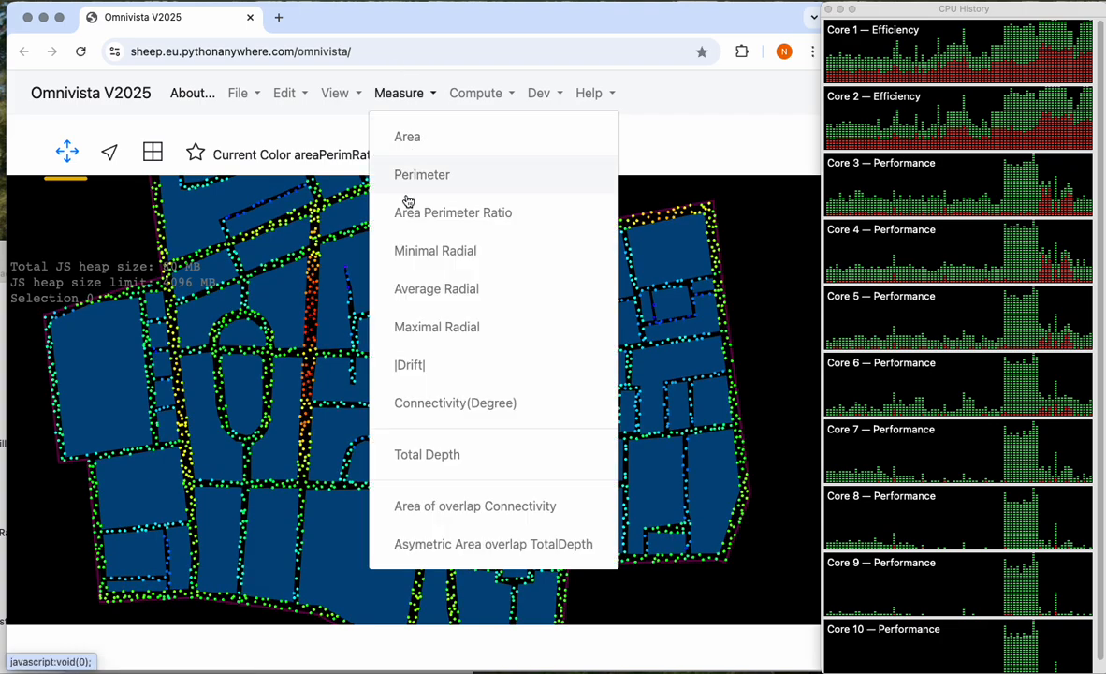
pyautogui.click(416, 328)
pyautogui.click(397, 94)
pyautogui.click(412, 367)
# Colour the isovist points by Connectivity(Degree) and inspect the central street crossings
pyautogui.click(407, 92)
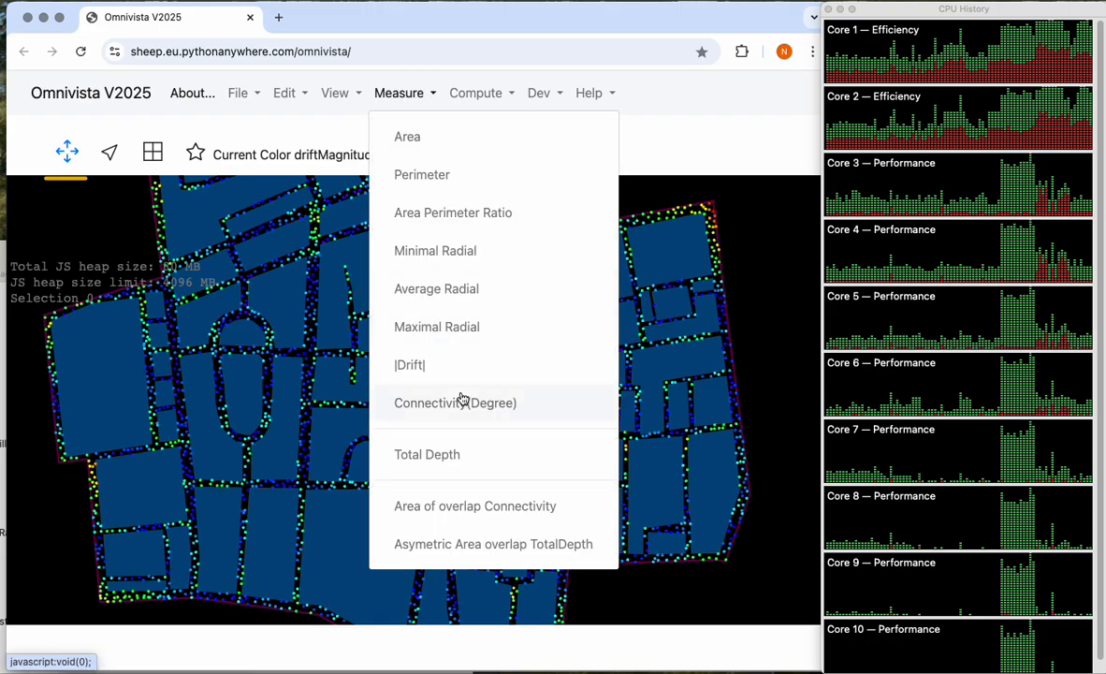
pyautogui.click(458, 402)
pyautogui.scroll(5, 336, 368)
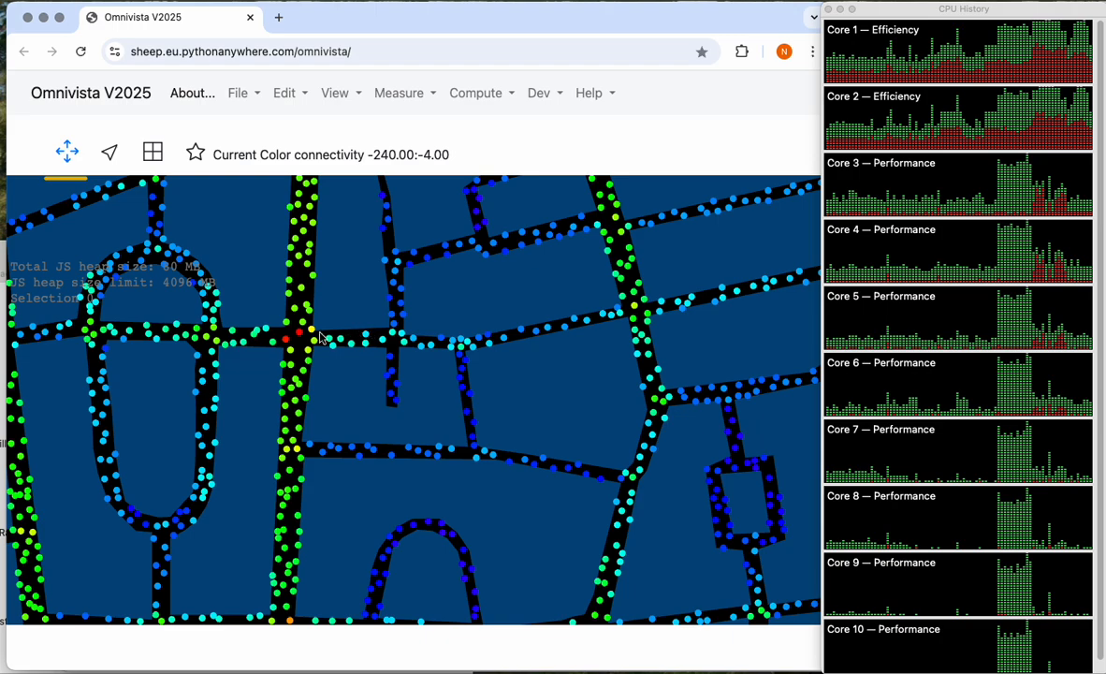
# Colour the isovist points by Total Depth and view the pattern across the whole street network
pyautogui.click(394, 94)
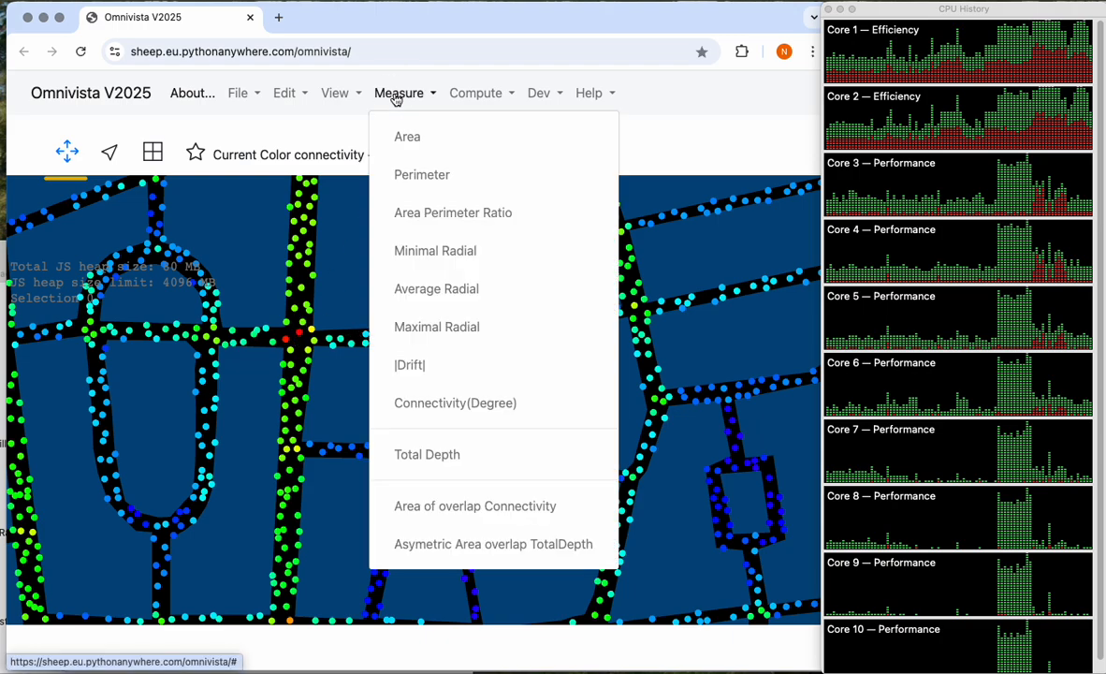
pyautogui.click(464, 454)
pyautogui.scroll(-6, 457, 451)
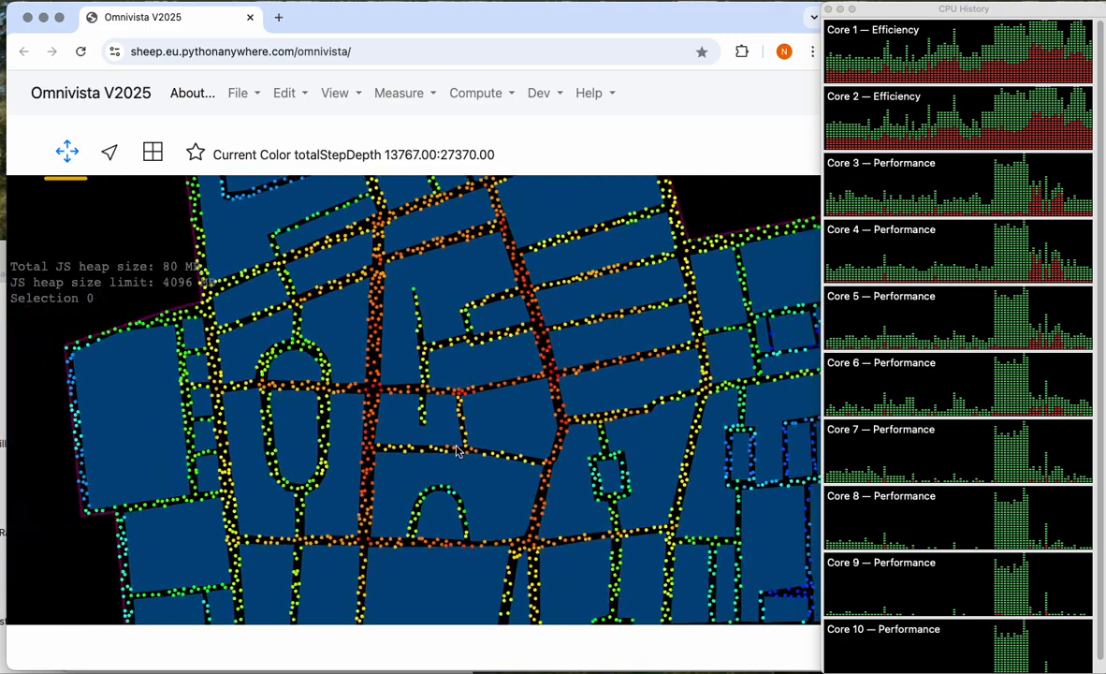
pyautogui.moveTo(572, 426); pyautogui.dragTo(543, 402)
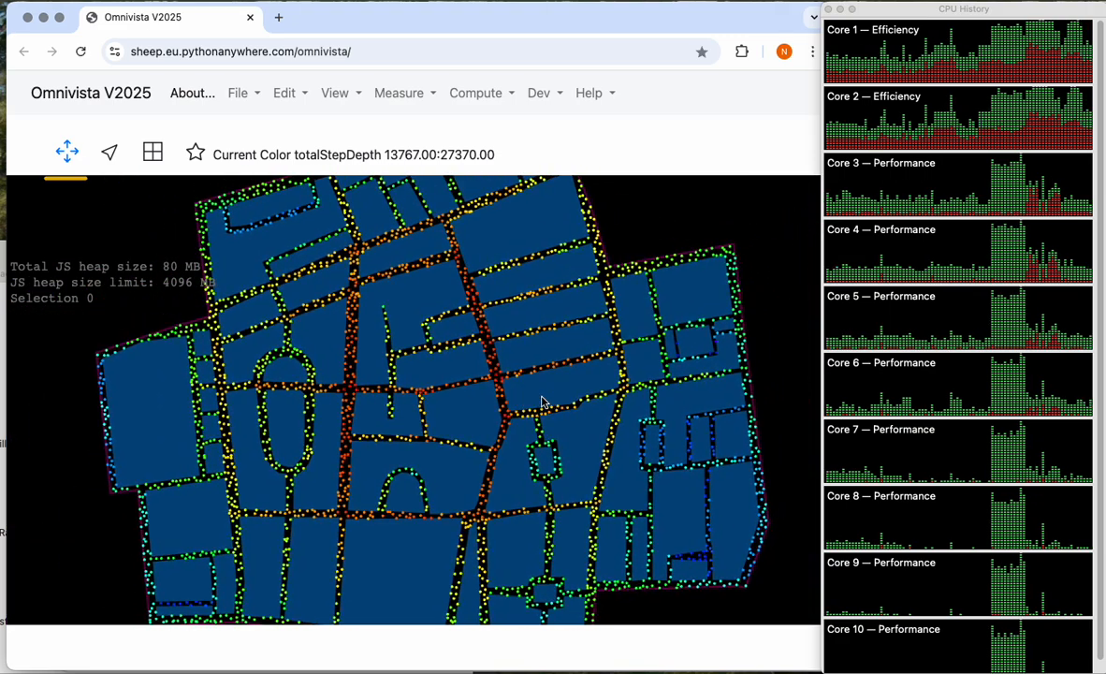
# Colour the isovist points by Area of overlap Connectivity and view the street network
pyautogui.click(480, 94)
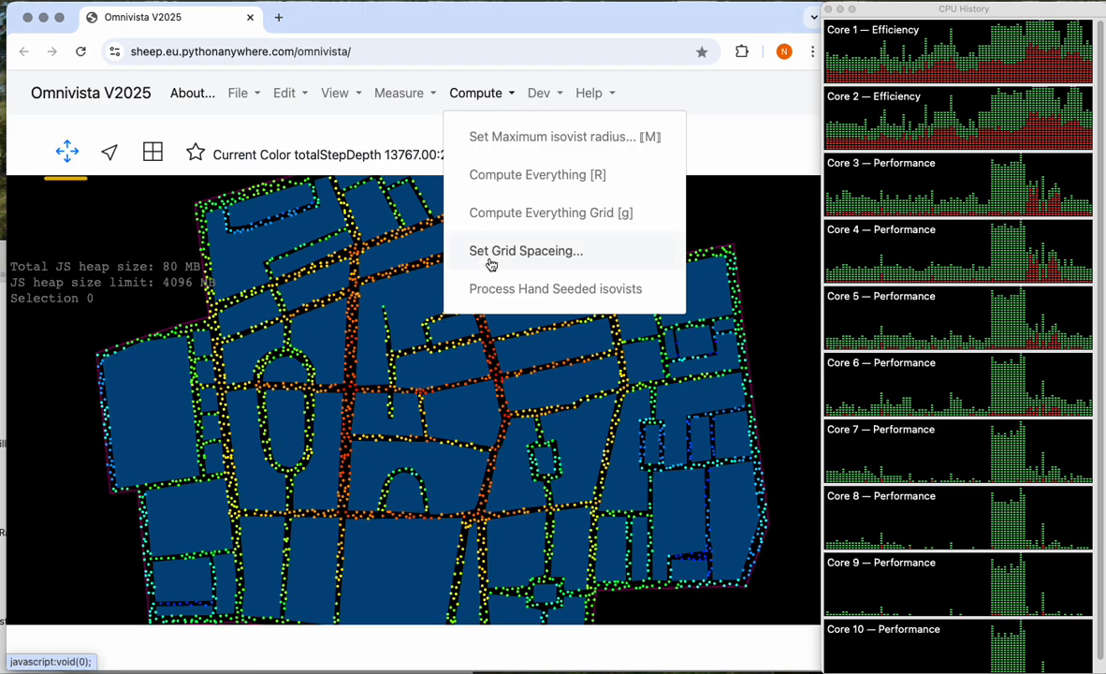
pyautogui.click(402, 94)
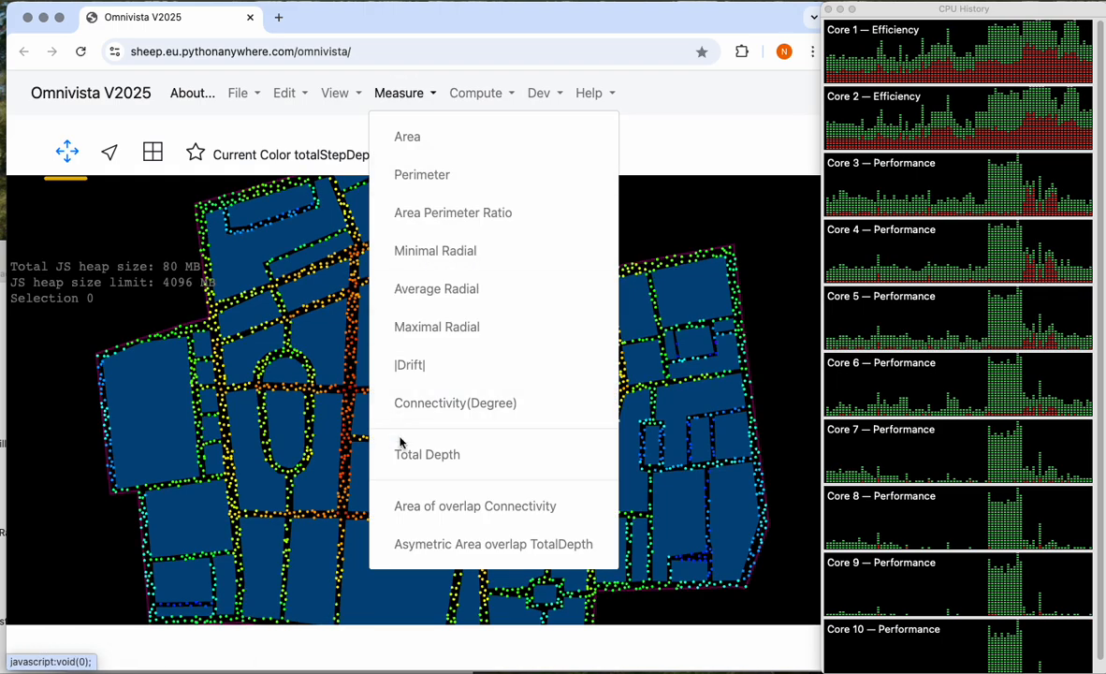
pyautogui.click(421, 505)
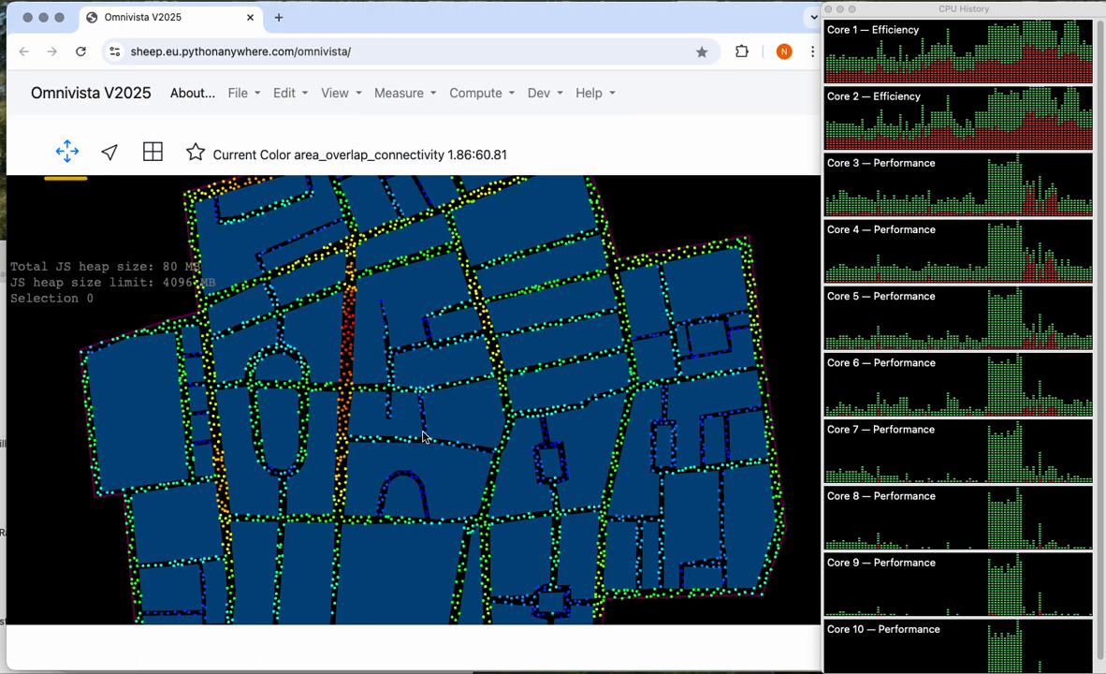
pyautogui.scroll(1, 423, 438)
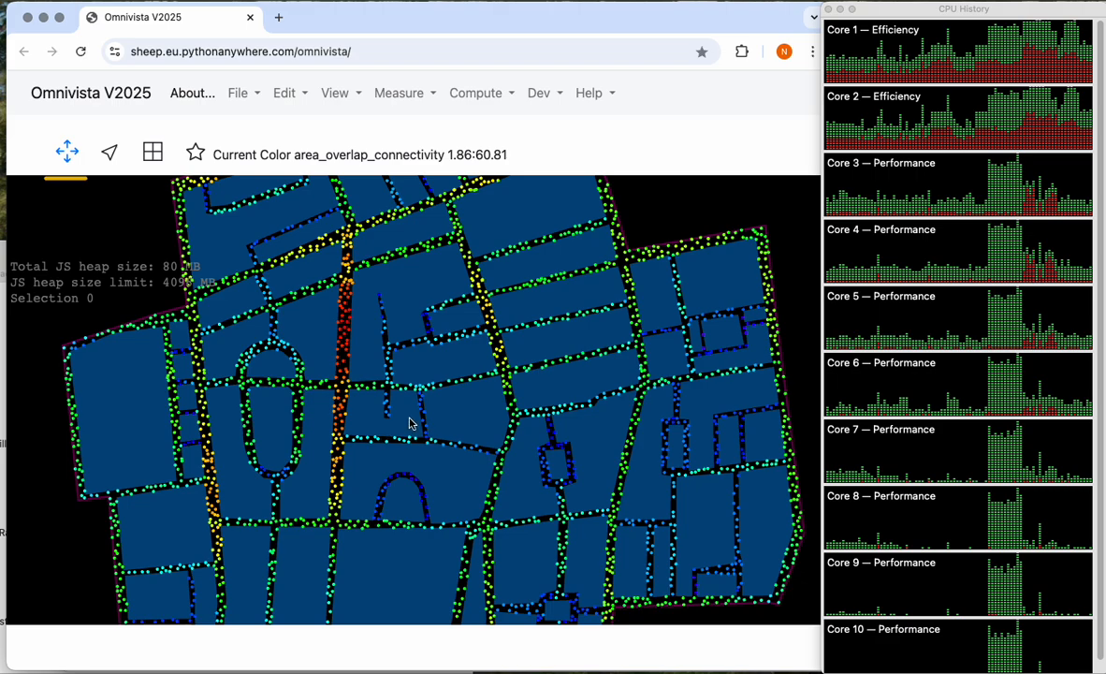
# Colour the isovist points by Asymetric Area overlap TotalDepth
pyautogui.click(469, 97)
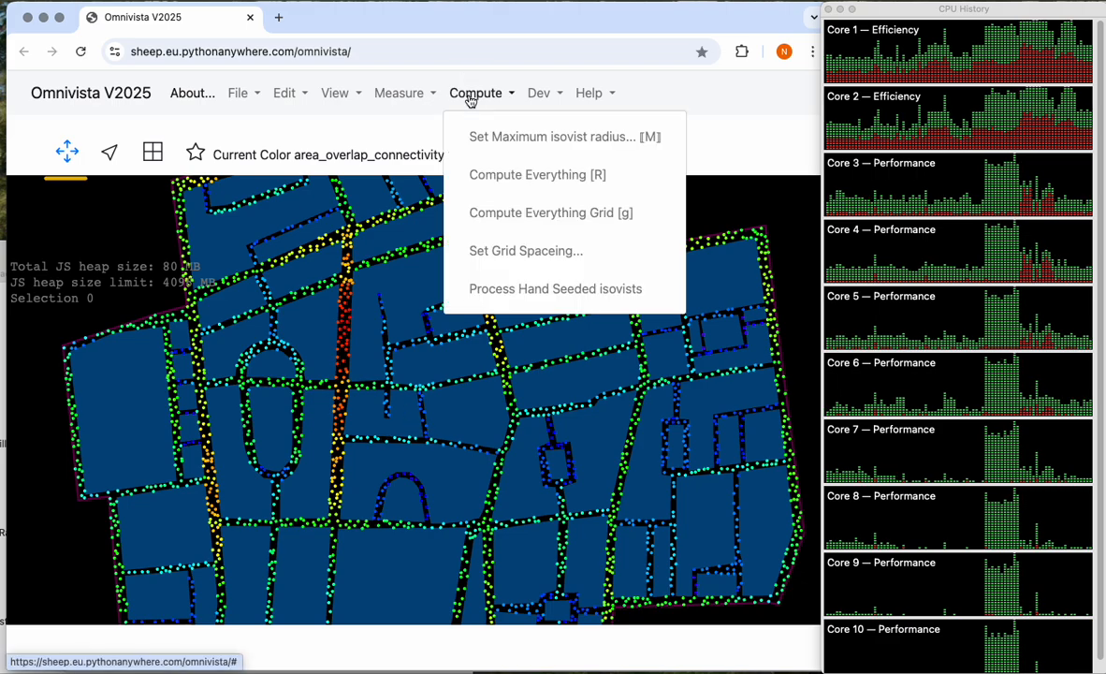
pyautogui.click(391, 95)
pyautogui.click(487, 552)
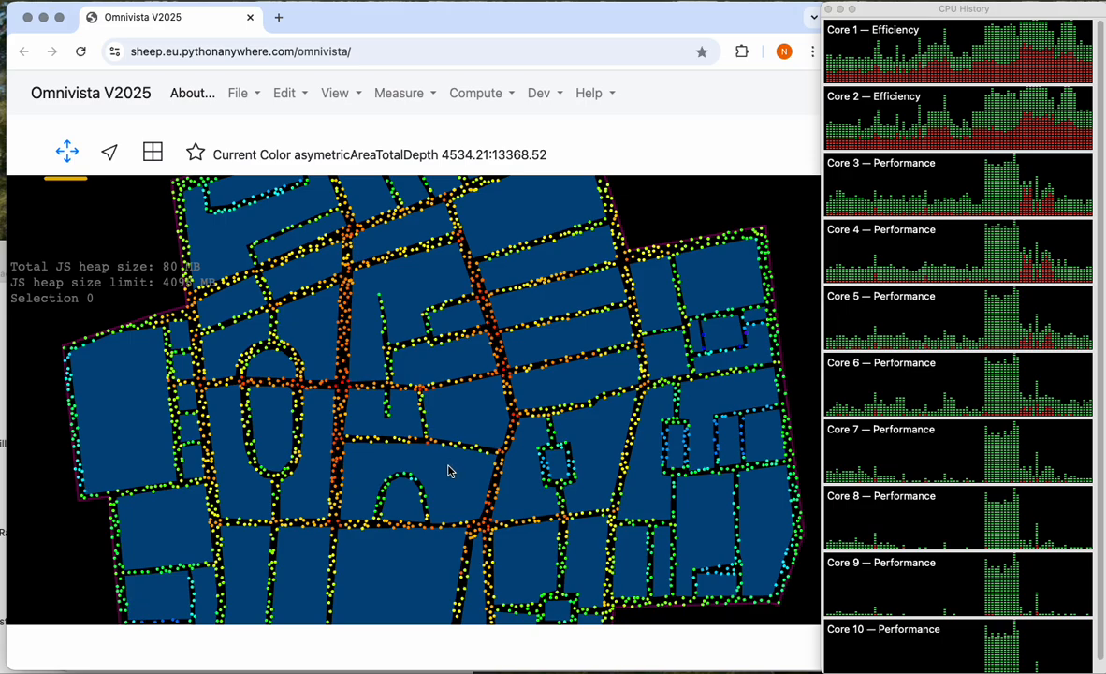
# Examine the asymmetric area overlap total depth colours around the central streets and the oval block
pyautogui.scroll(5, 448, 470)
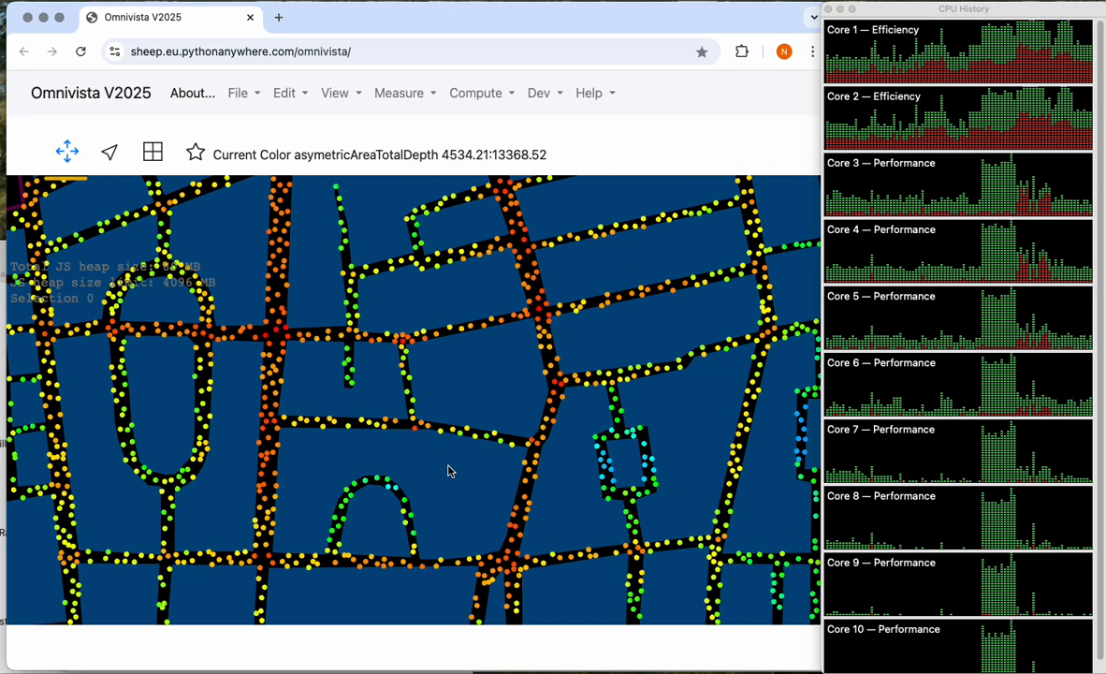
pyautogui.scroll(-5, 448, 471)
pyautogui.scroll(5, 448, 471)
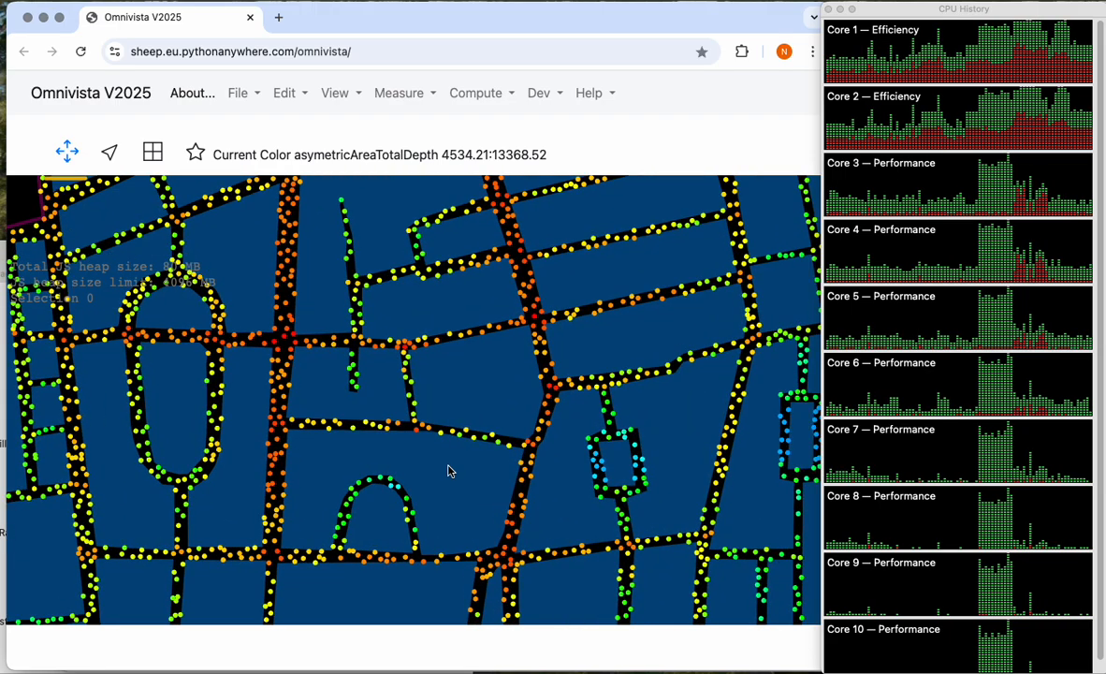
pyautogui.moveTo(486, 403); pyautogui.dragTo(574, 472)
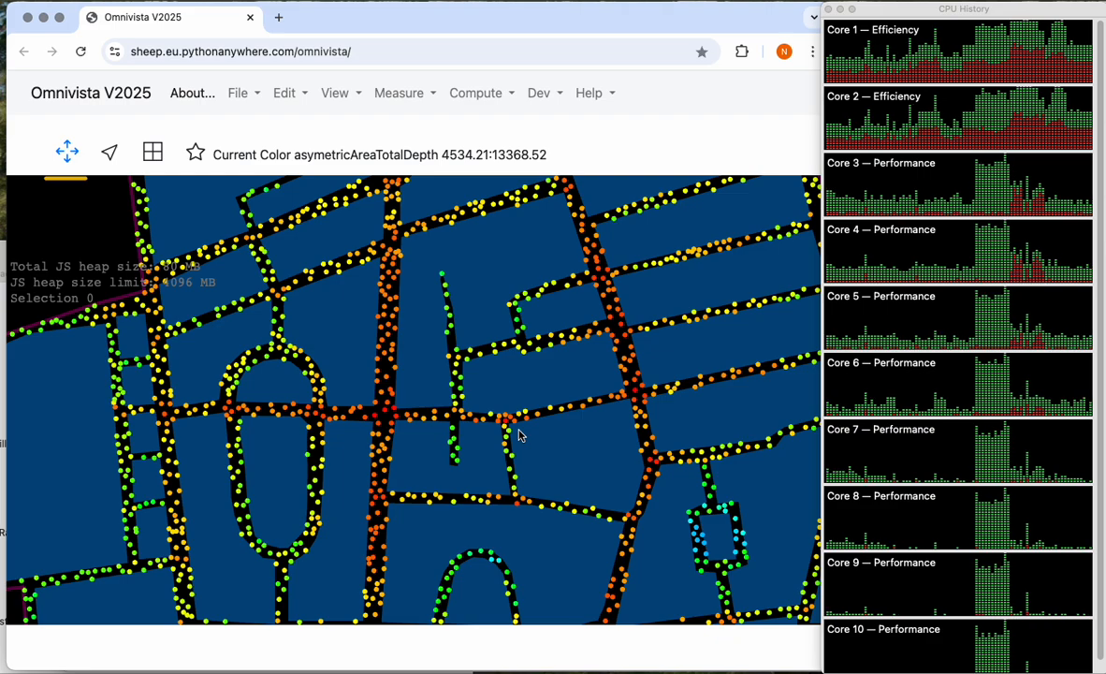
pyautogui.scroll(1, 520, 435)
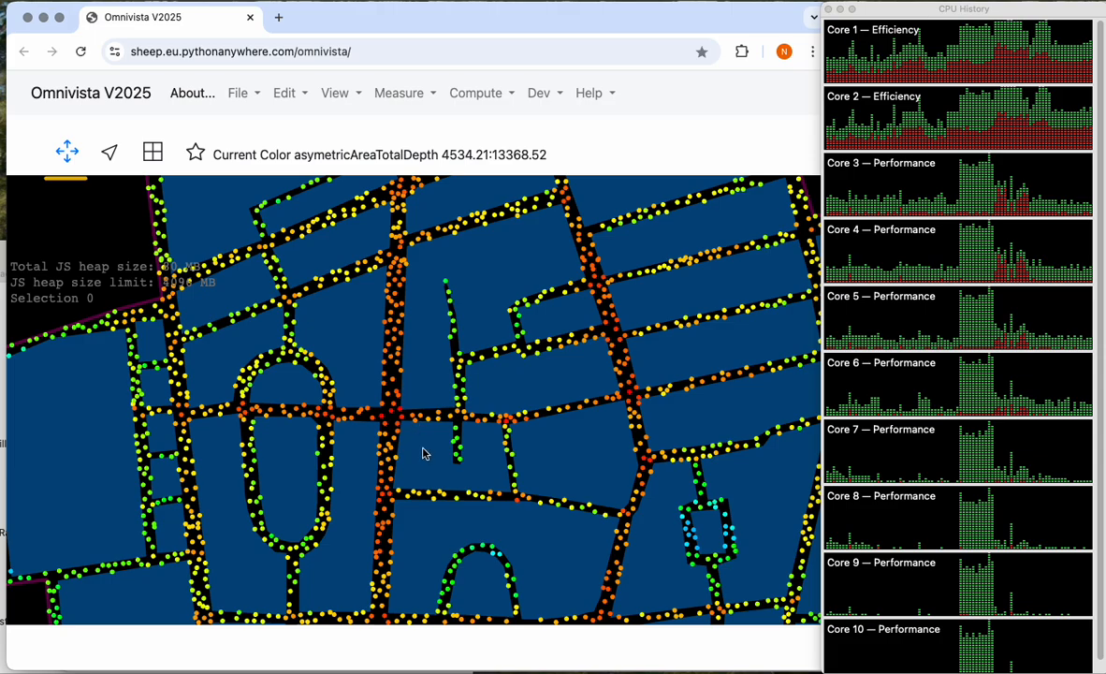
pyautogui.scroll(3, 423, 454)
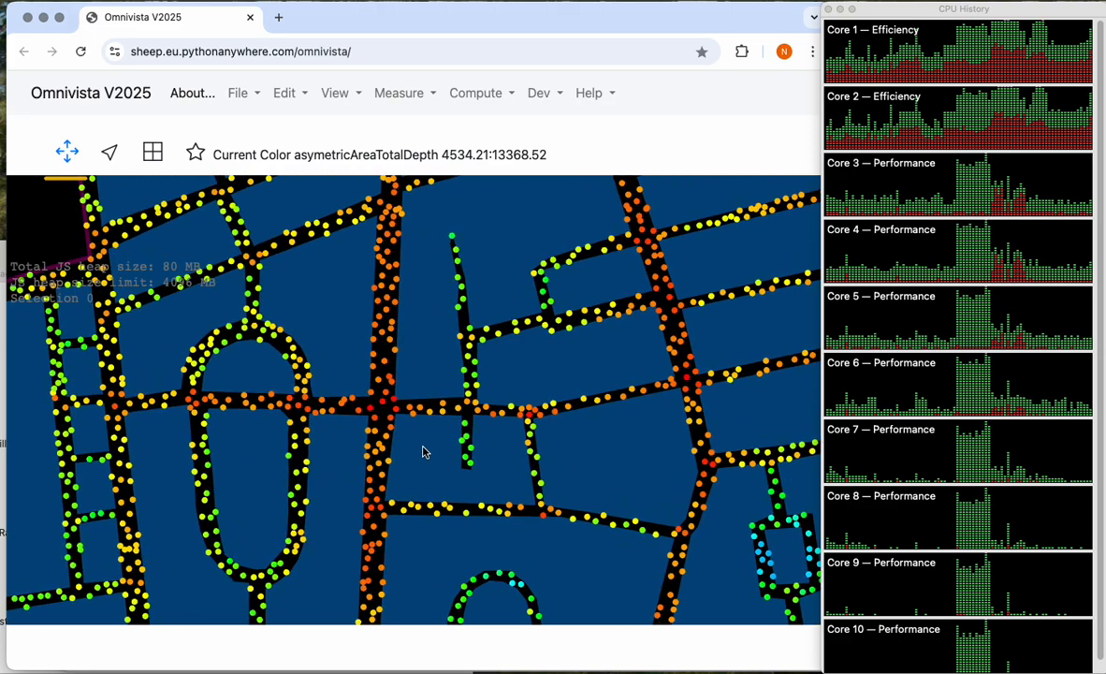
pyautogui.scroll(3, 423, 454)
pyautogui.scroll(-3, 423, 454)
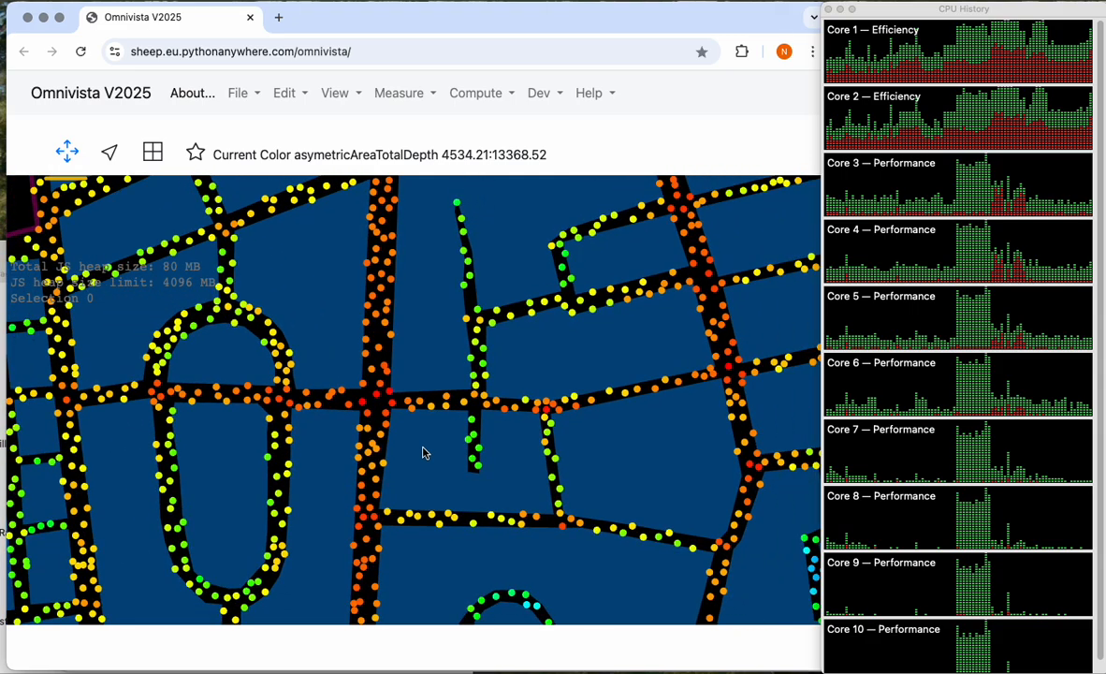
# Reload the Omnivista page and load billIntelligibileBbox.svg into it from the data folder in Finder
pyautogui.moveTo(423, 344)
pyautogui.mouseDown()
pyautogui.moveTo(445, 390)
pyautogui.moveTo(570, 454)
pyautogui.moveTo(431, 329)
pyautogui.mouseUp()
pyautogui.scroll(-4, 432, 340)
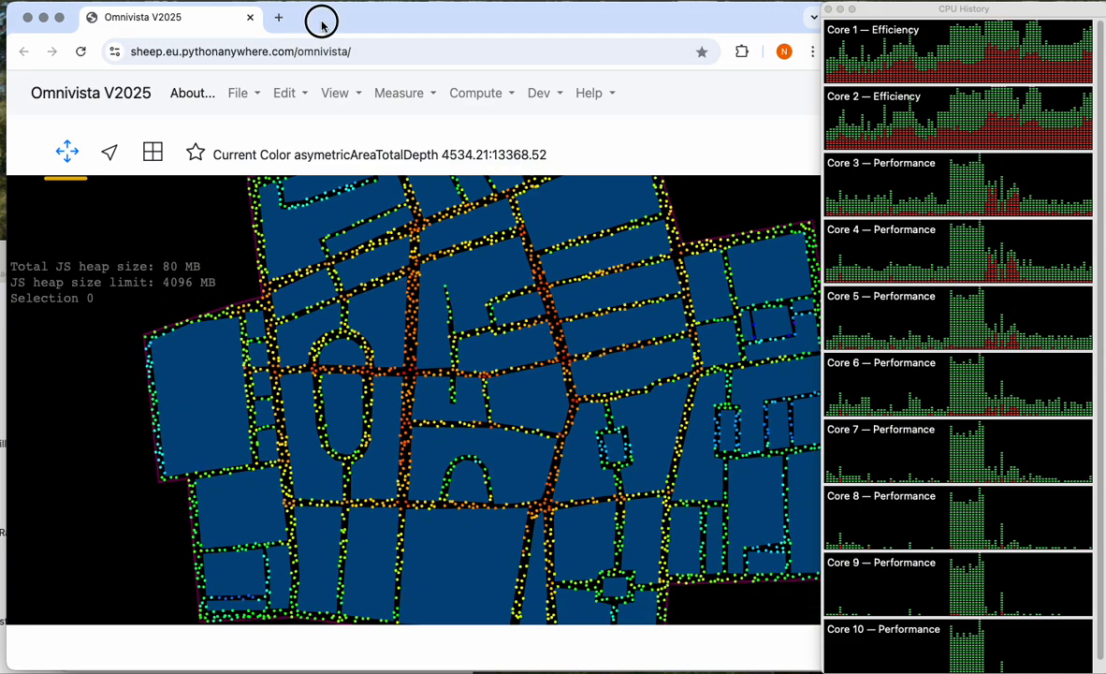
pyautogui.moveTo(322, 20); pyautogui.dragTo(347, 20)
pyautogui.click(16, 538)
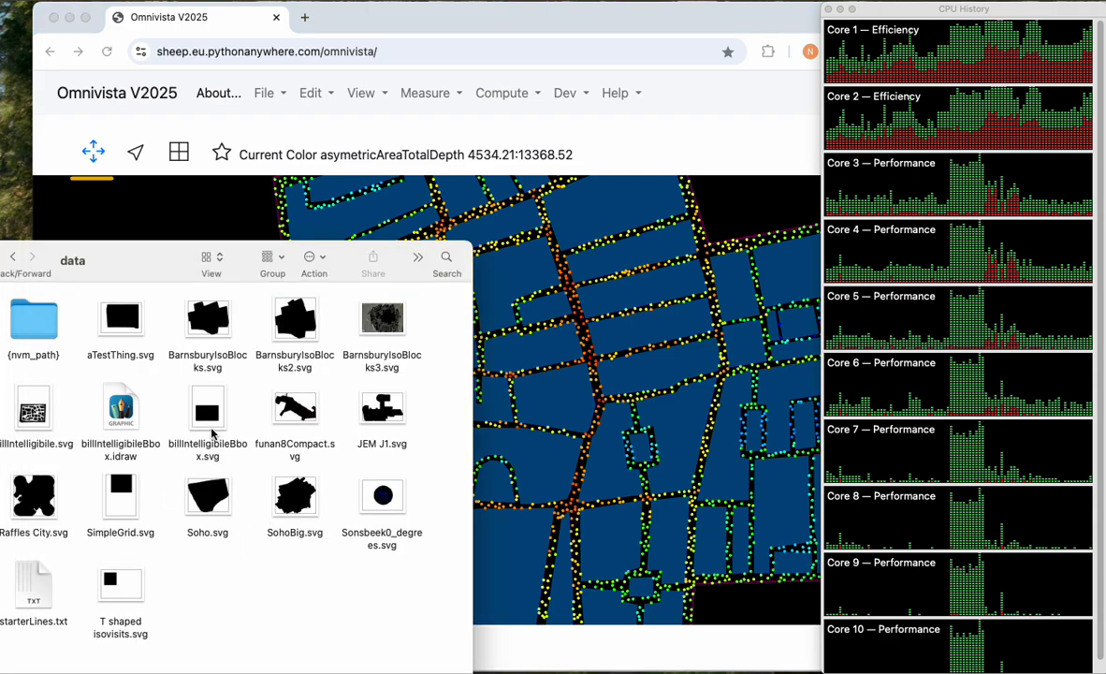
pyautogui.click(210, 422)
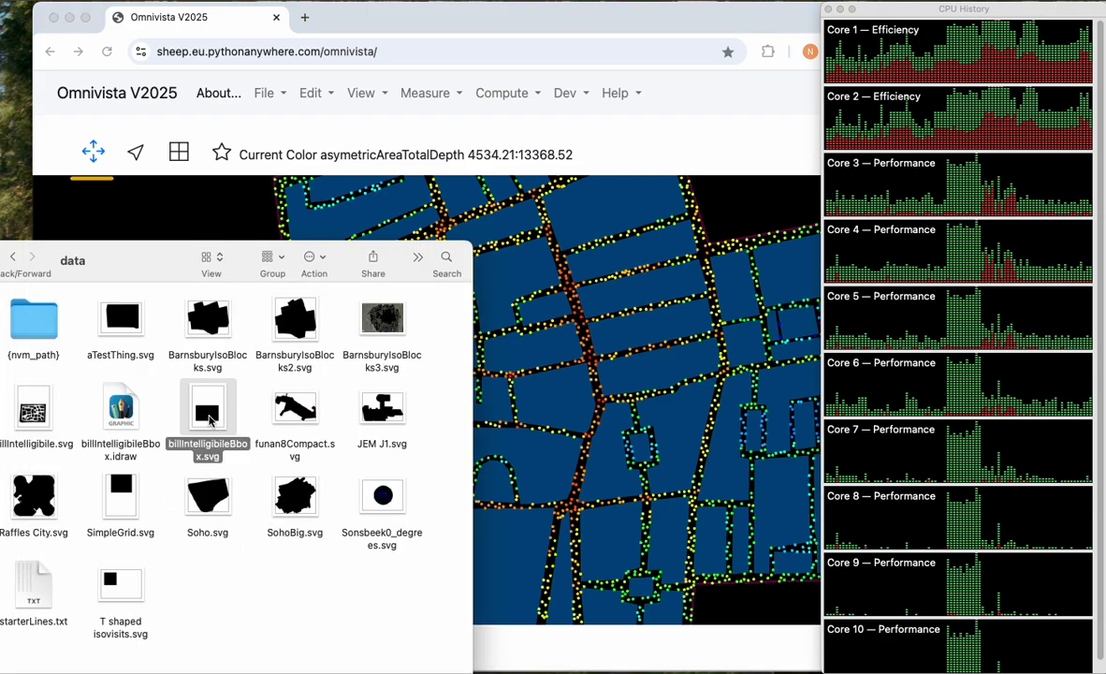
pyautogui.click(220, 129)
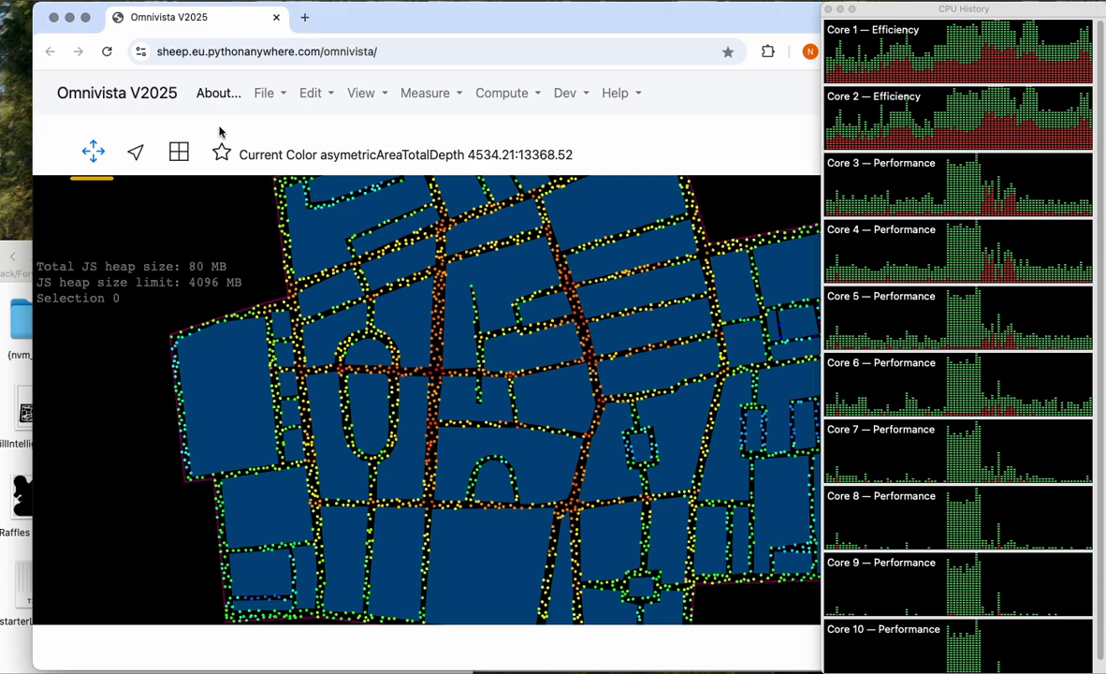
pyautogui.click(107, 52)
pyautogui.click(15, 552)
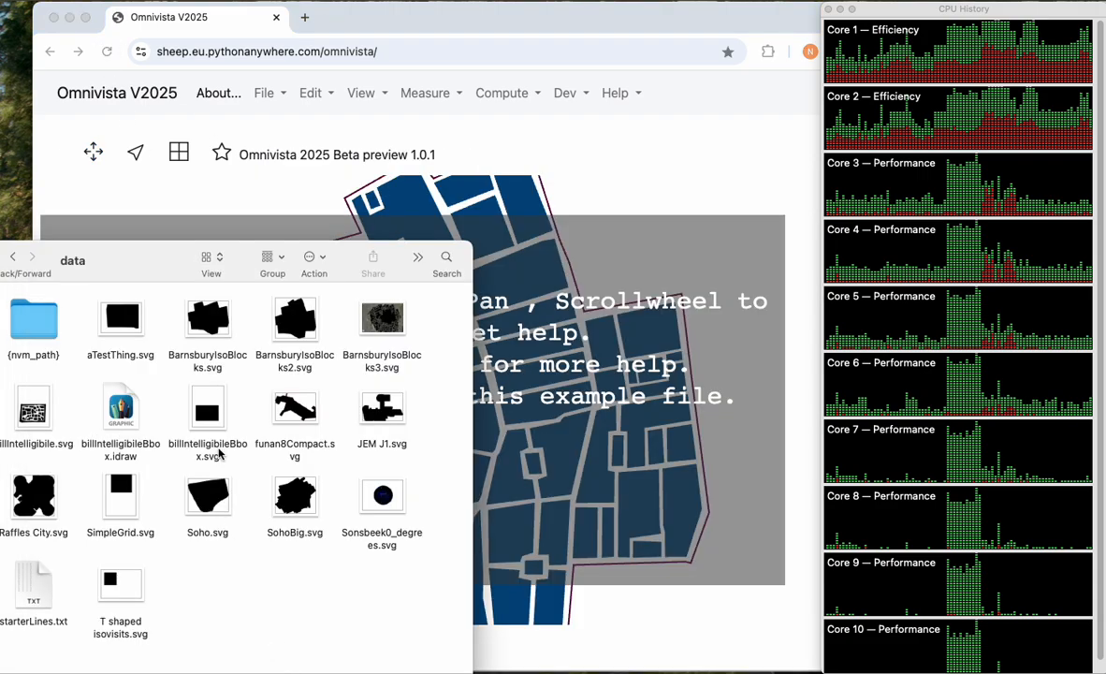
pyautogui.moveTo(206, 412); pyautogui.dragTo(552, 422)
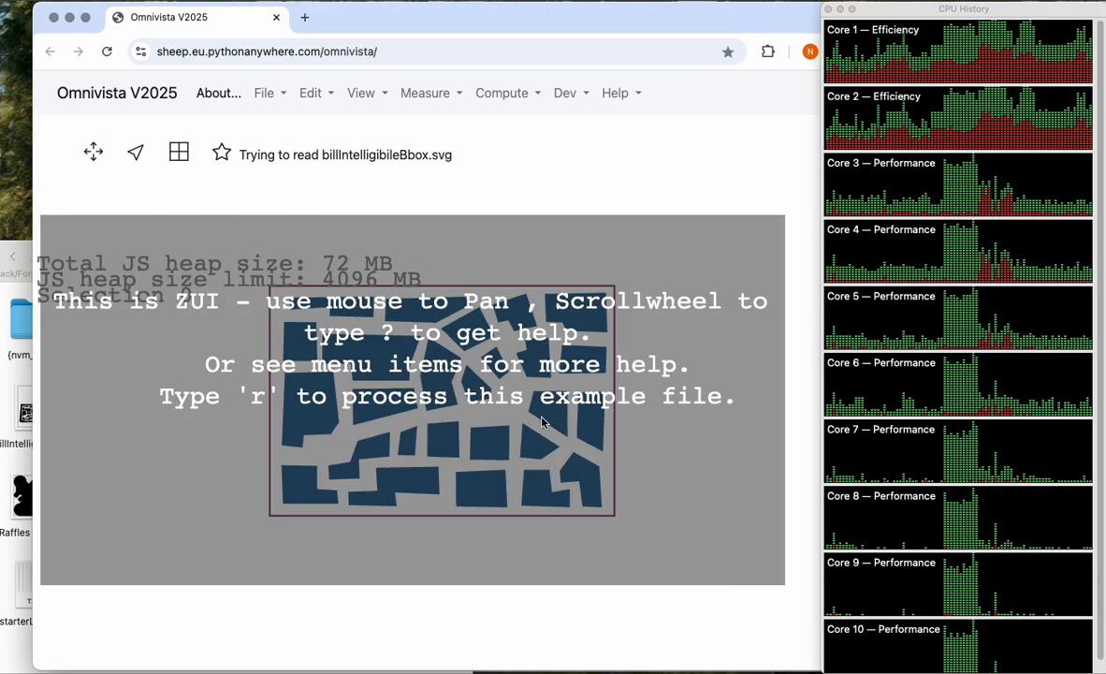
# Activate the hand-seeding isovist tool for the loaded plan and set the maximum isovist radius to 120
pyautogui.scroll(2, 418, 442)
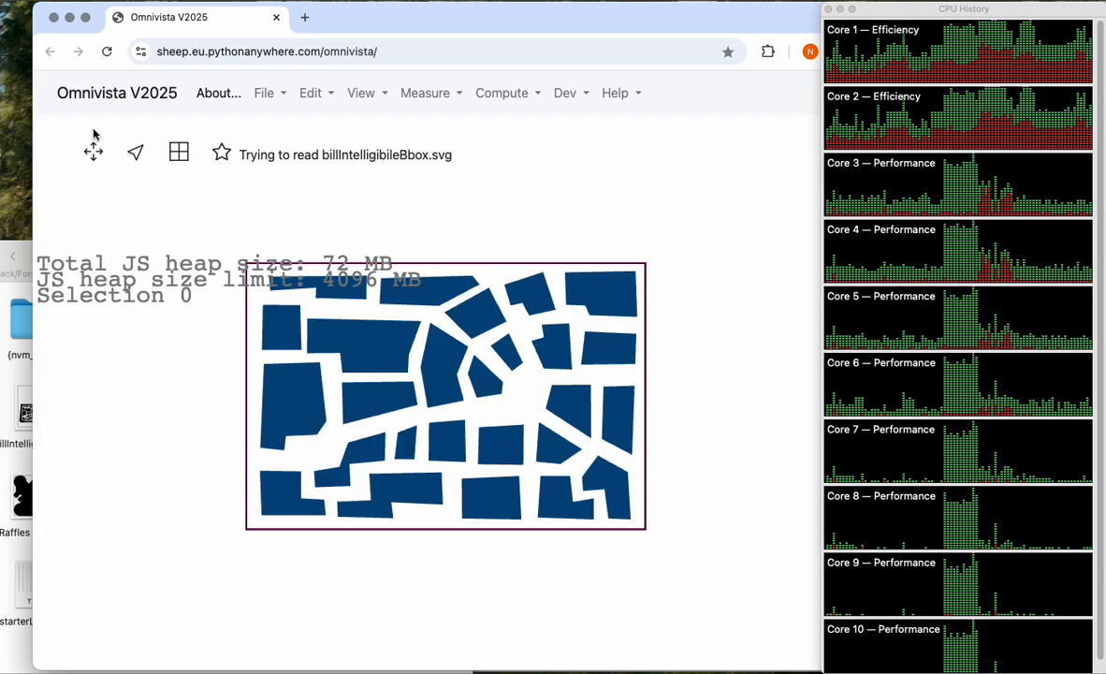
pyautogui.click(93, 150)
pyautogui.scroll(3, 456, 423)
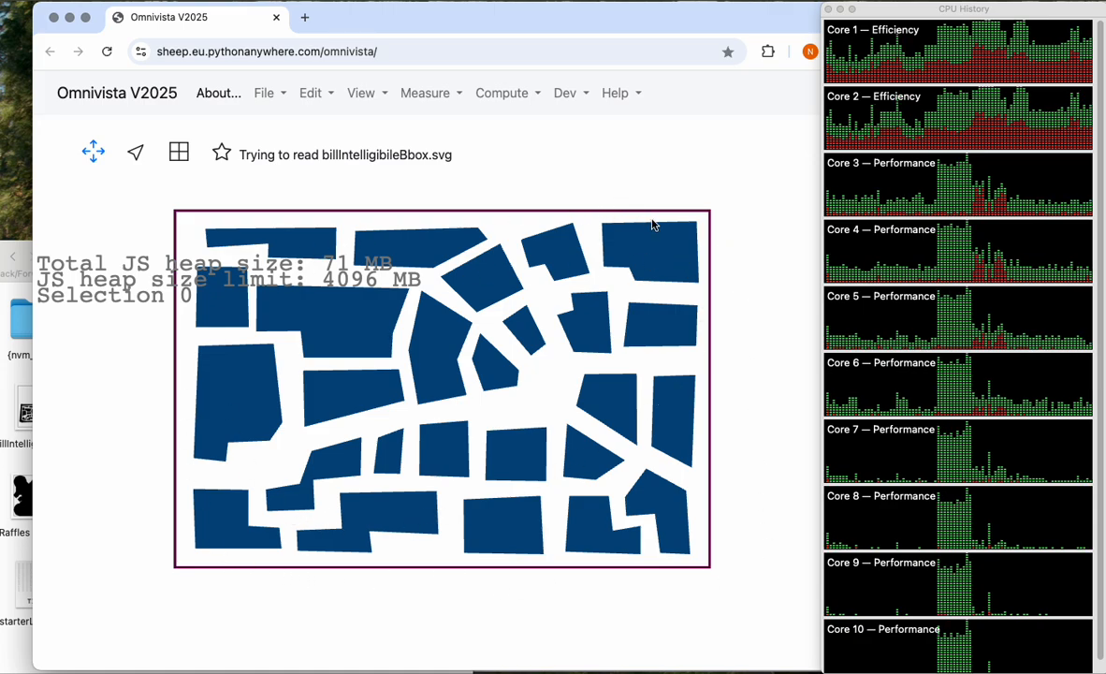
pyautogui.click(221, 152)
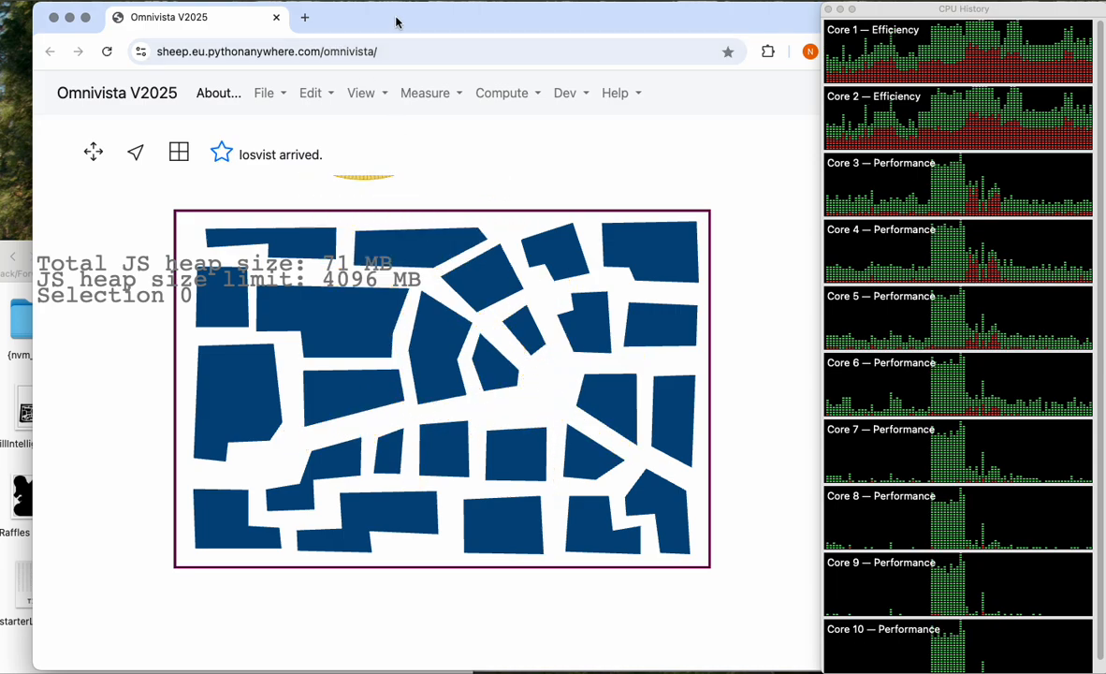
pyautogui.click(497, 93)
pyautogui.click(507, 139)
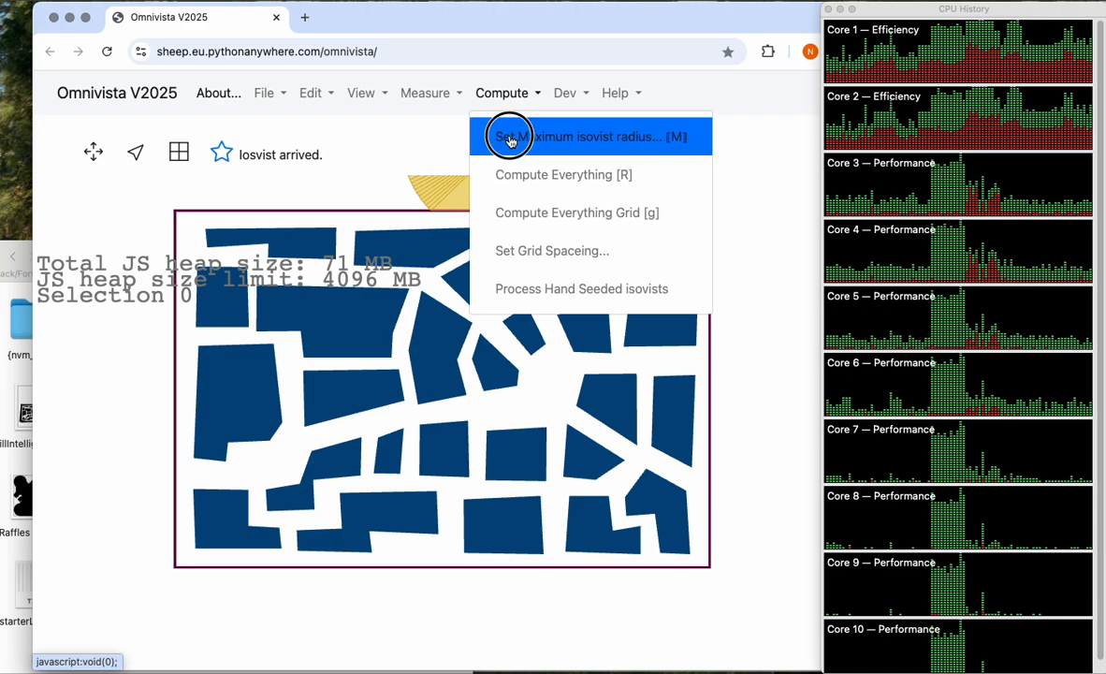
pyautogui.write('120')
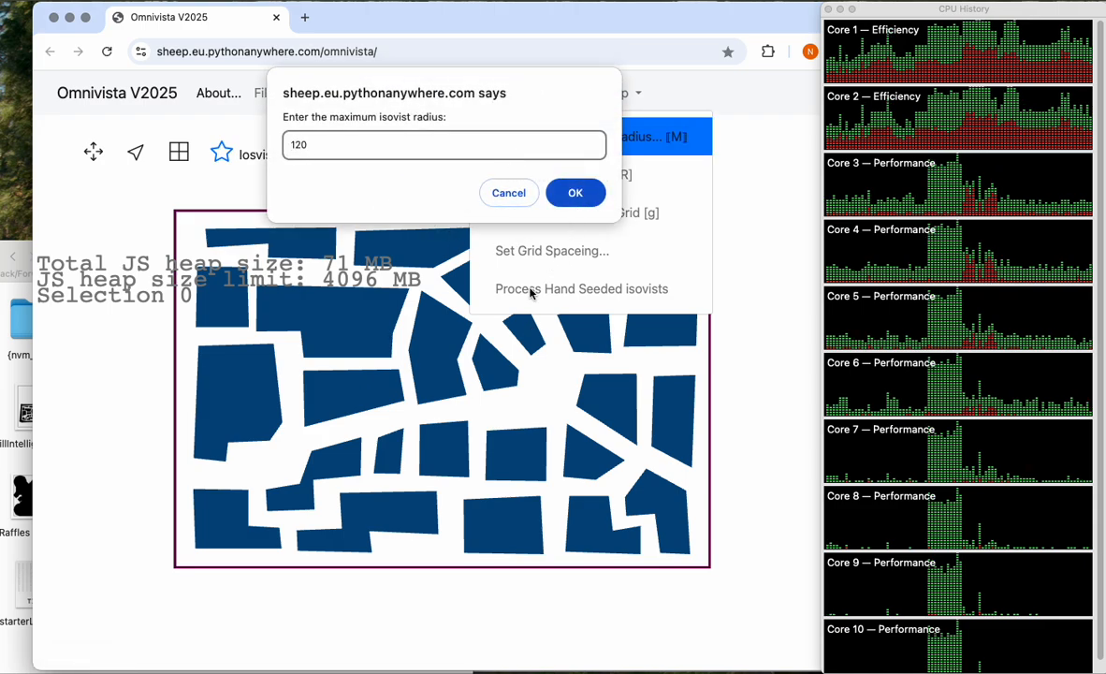
pyautogui.click(575, 197)
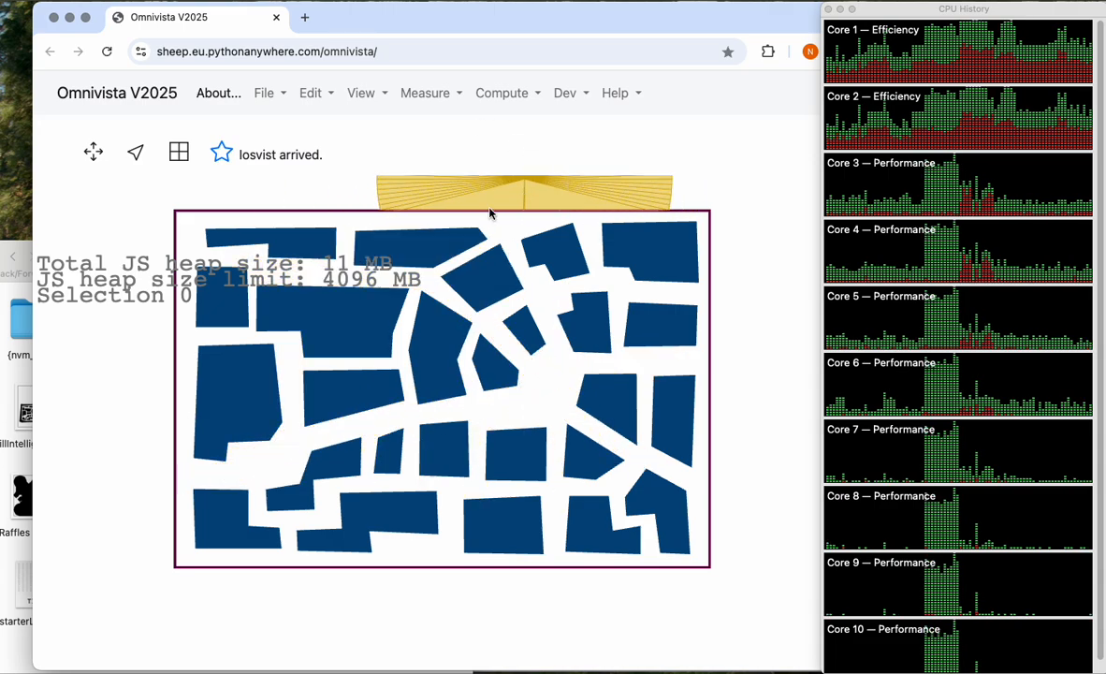
# Seed five isovists along the wide central street and at the narrow street crossing near its western part
pyautogui.click(502, 94)
pyautogui.click(502, 94)
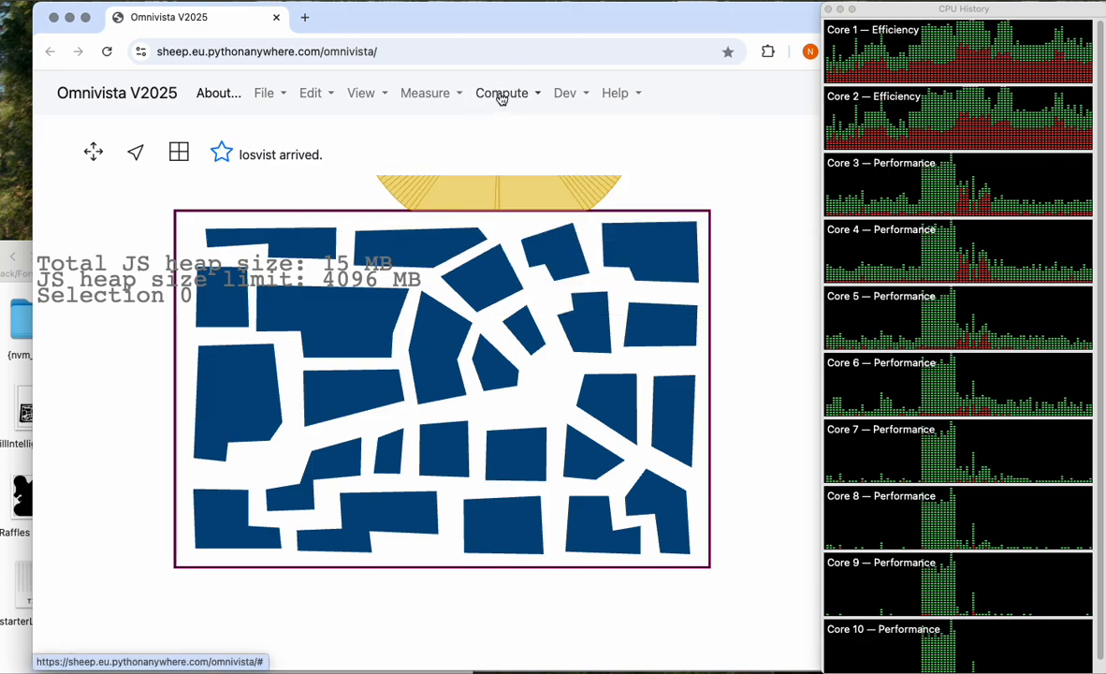
pyautogui.scroll(5, 476, 423)
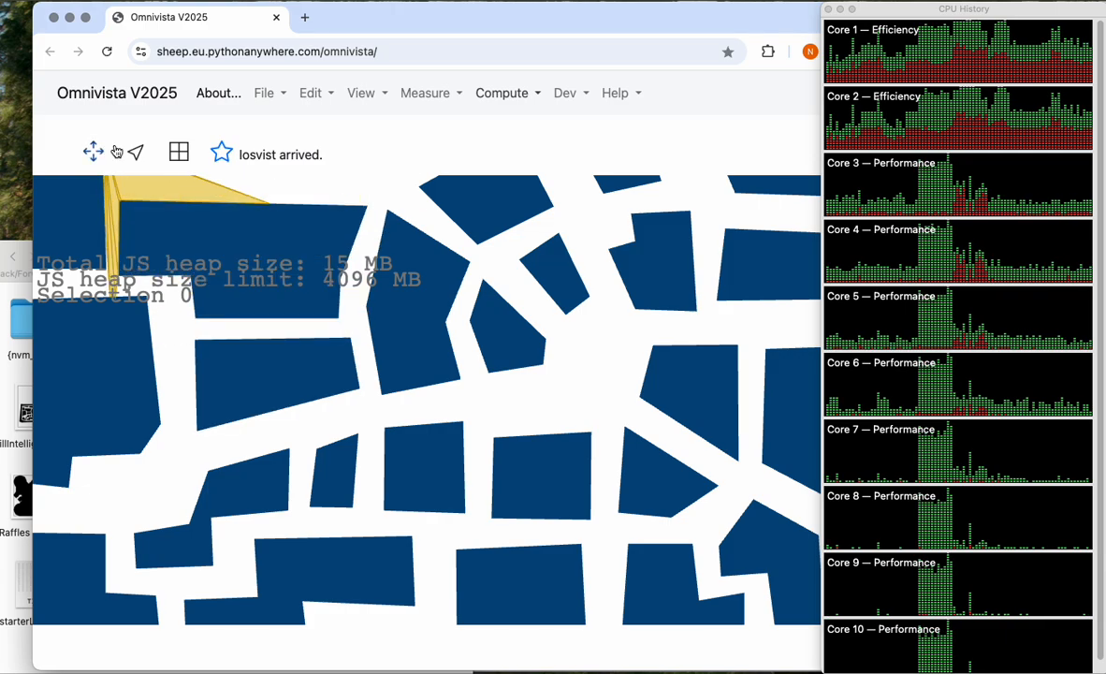
pyautogui.click(589, 392)
pyautogui.click(495, 401)
pyautogui.click(395, 404)
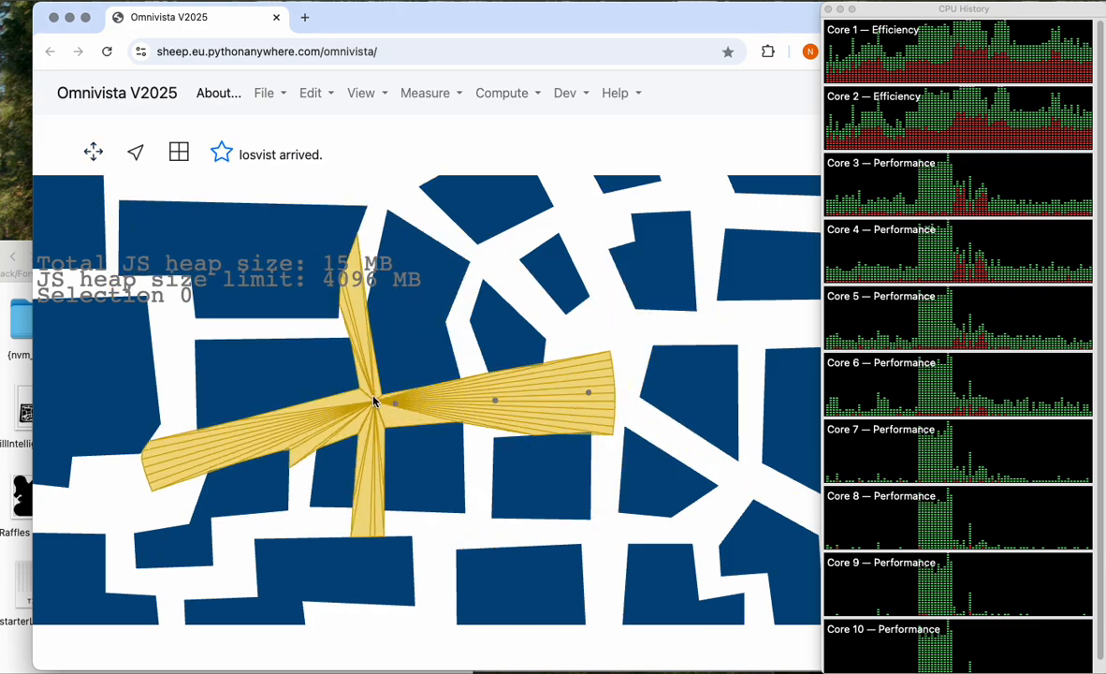
pyautogui.click(368, 387)
pyautogui.click(365, 446)
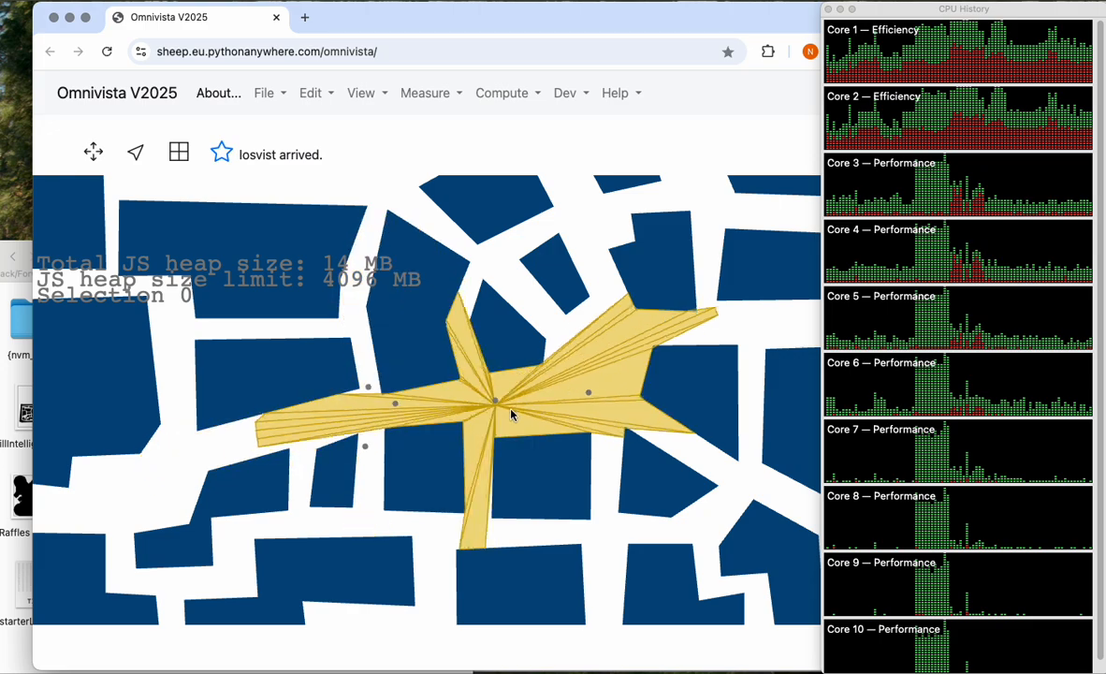
# Seed more isovists around the central triangular block, in the adjoining side streets to the south and east, and farther west on the main street
pyautogui.click(612, 316)
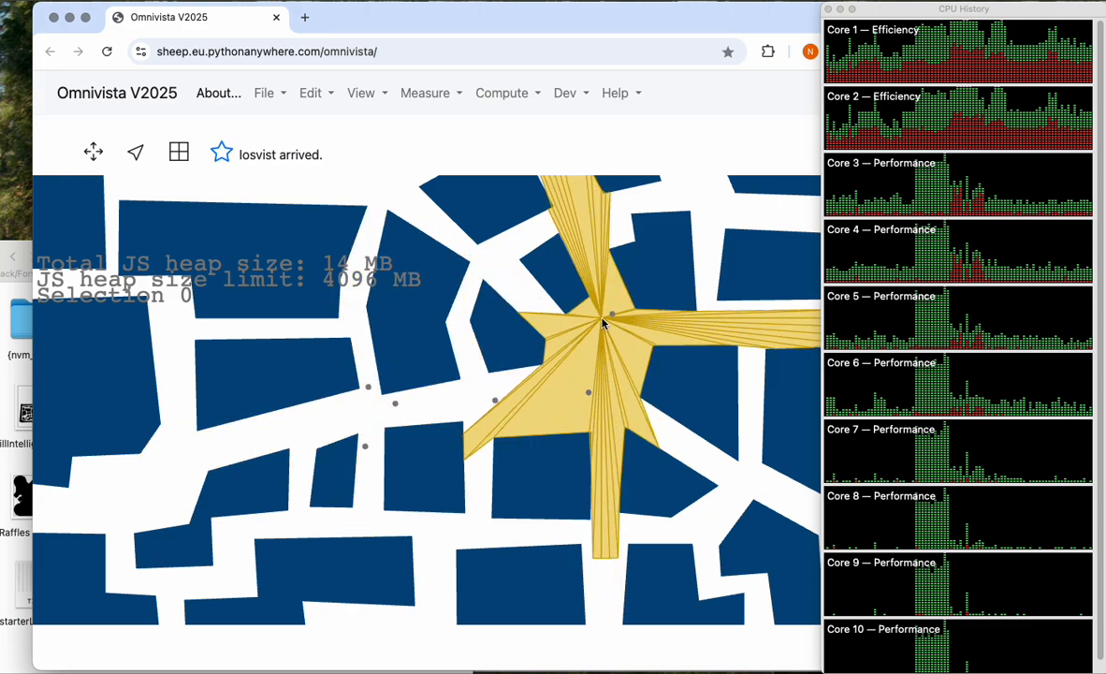
pyautogui.click(550, 323)
pyautogui.click(486, 259)
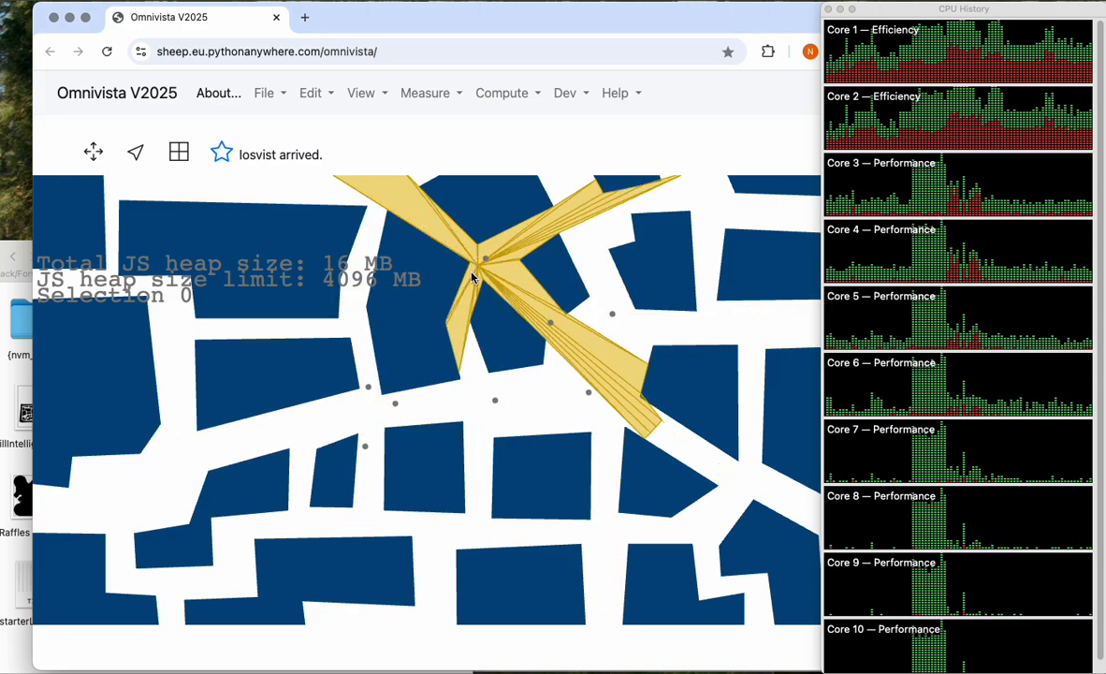
pyautogui.click(456, 334)
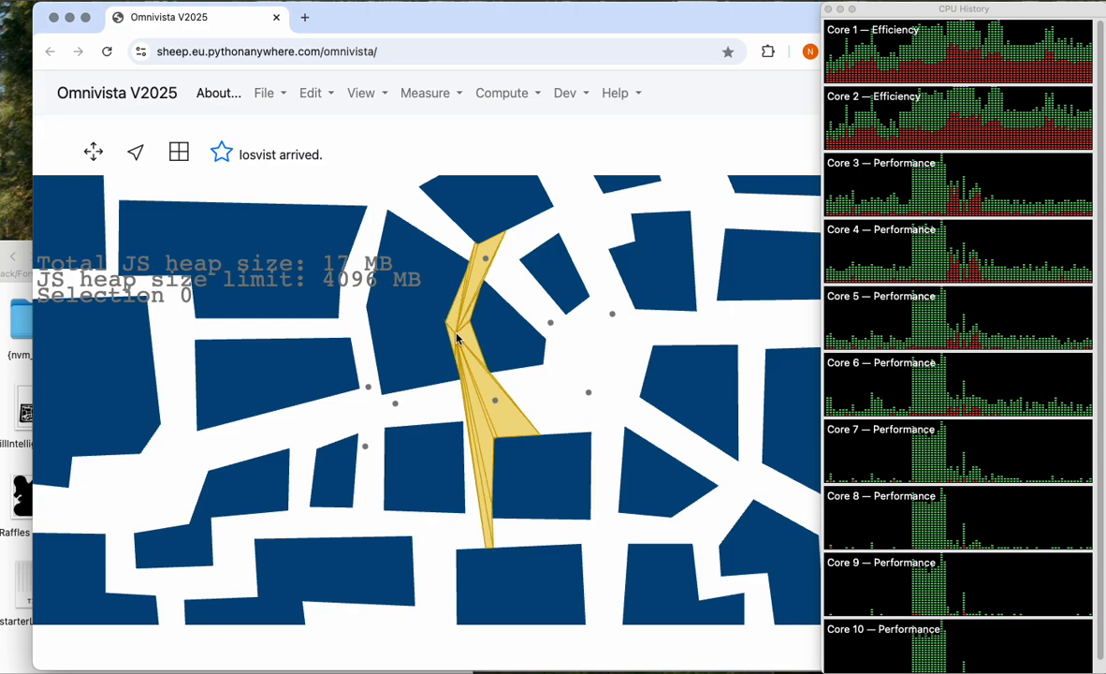
pyautogui.click(472, 497)
pyautogui.click(613, 479)
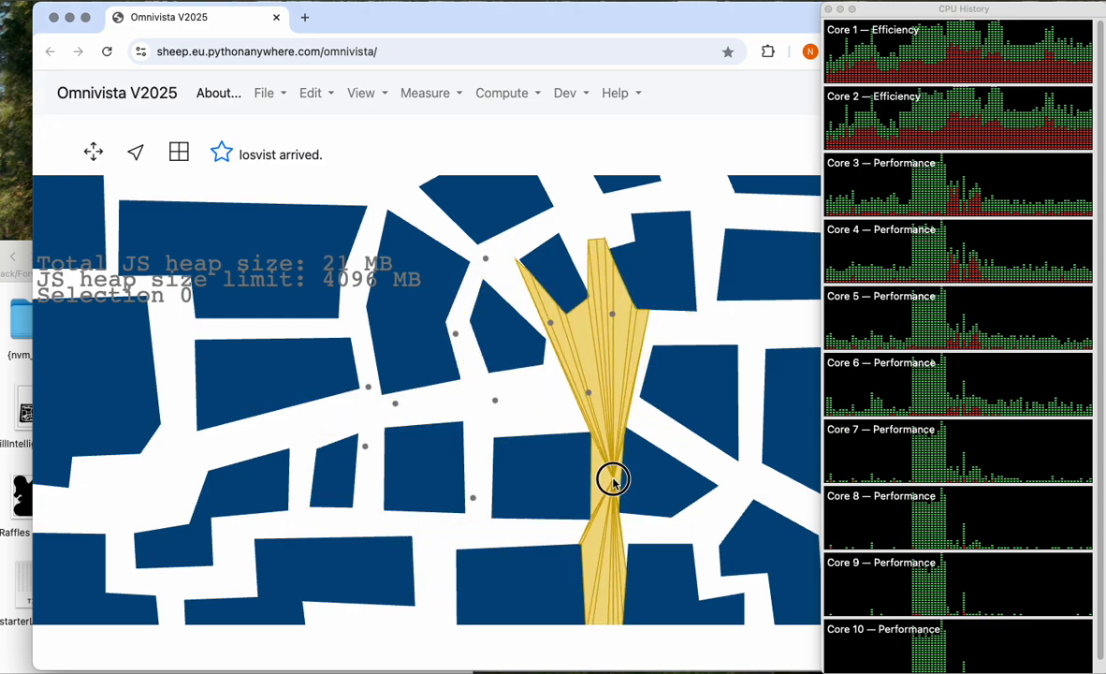
pyautogui.click(672, 439)
pyautogui.click(749, 343)
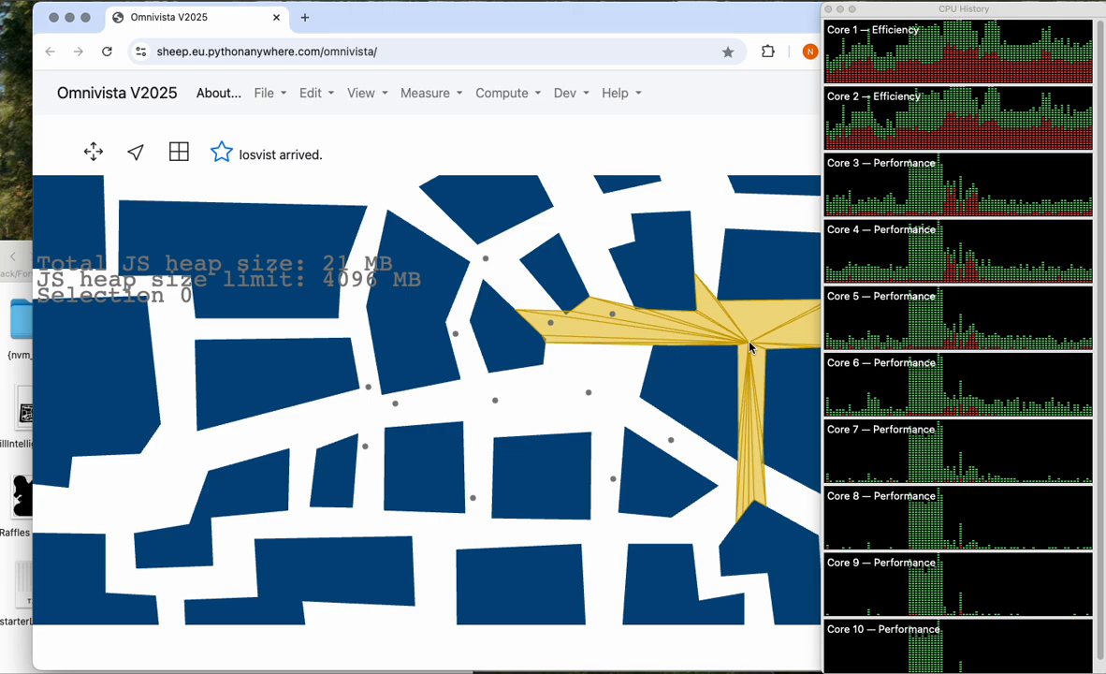
pyautogui.click(583, 228)
pyautogui.click(455, 333)
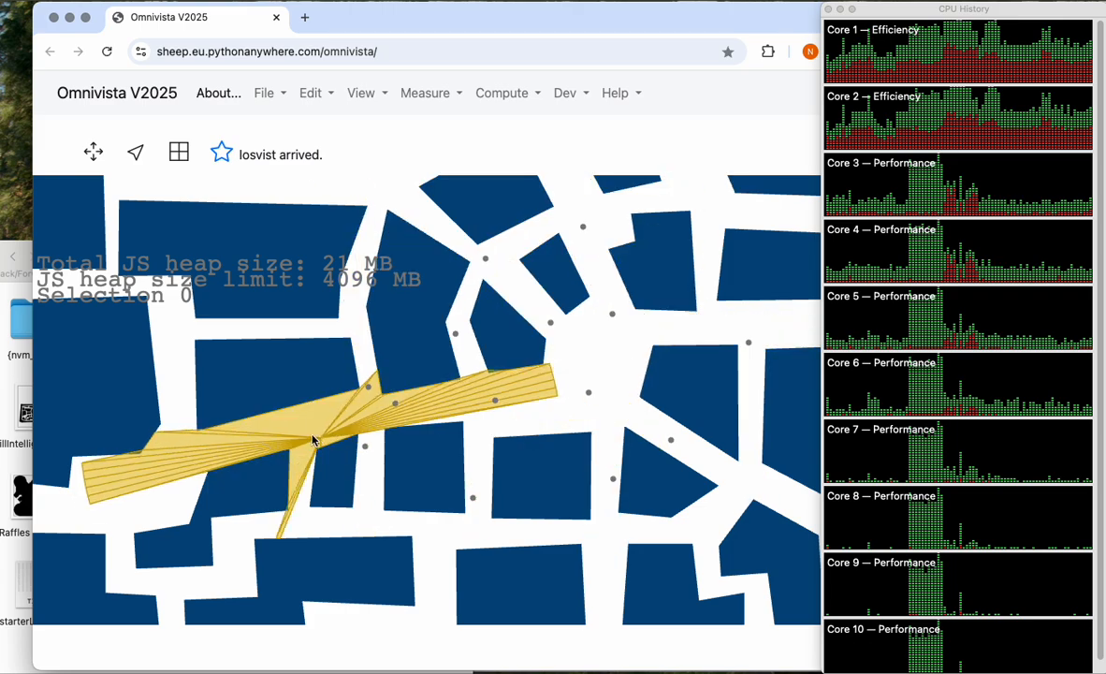
pyautogui.click(251, 437)
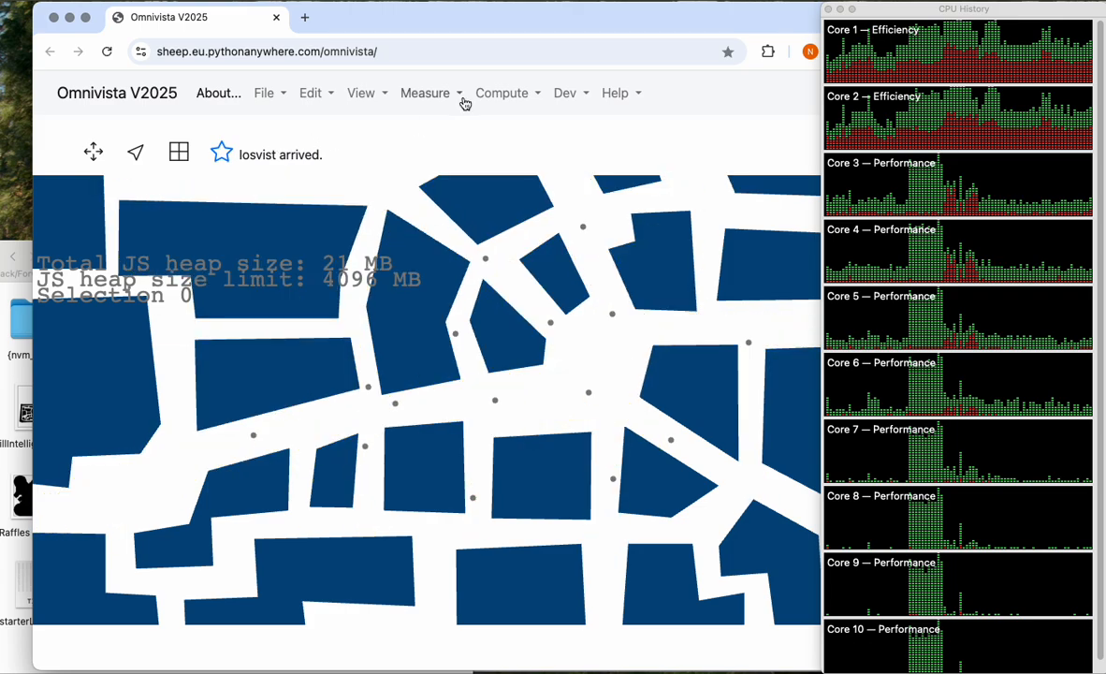
# Process the hand-seeded isovists, dismiss the resulting messages and bring the analysed plan into view
pyautogui.click(502, 93)
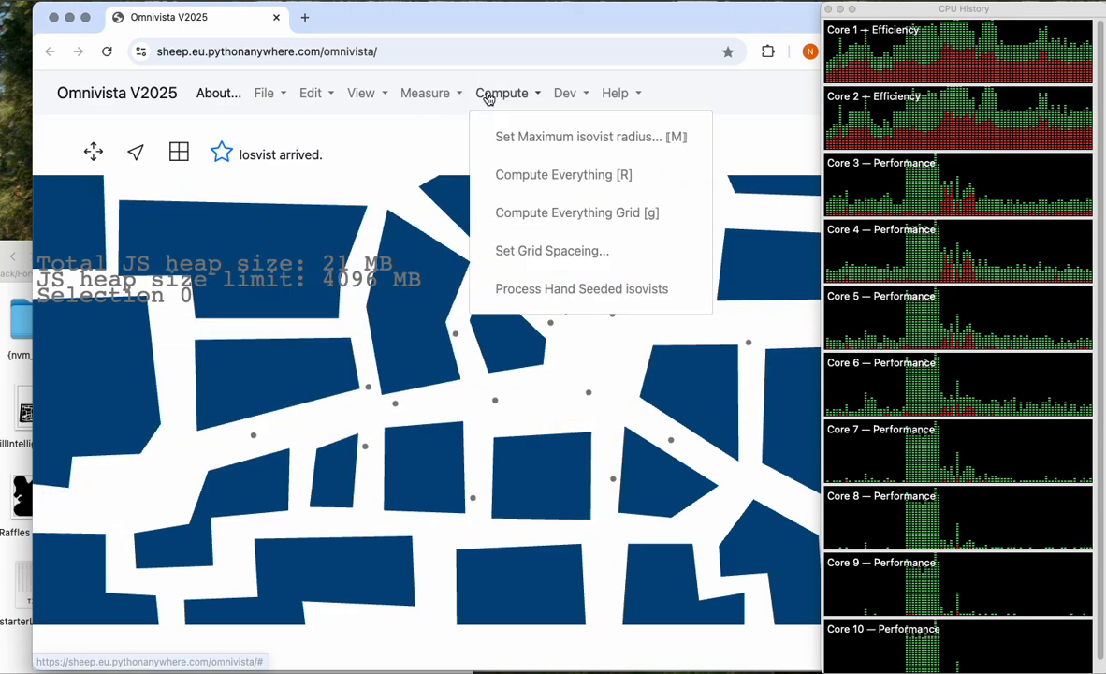
pyautogui.click(536, 293)
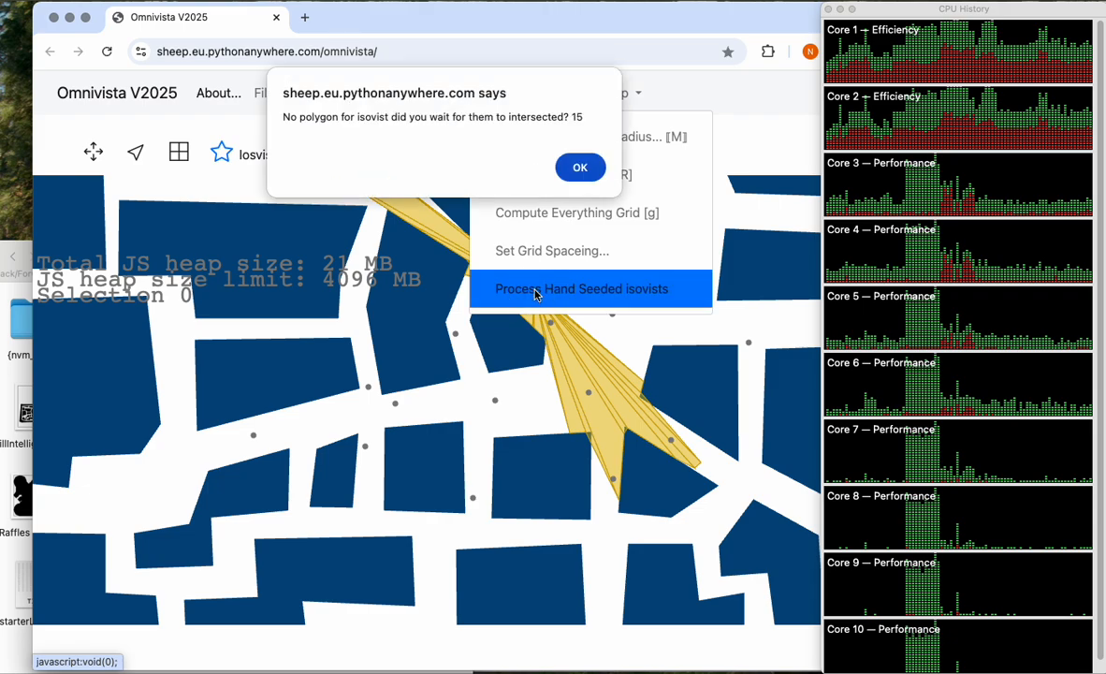
pyautogui.click(578, 168)
pyautogui.click(91, 150)
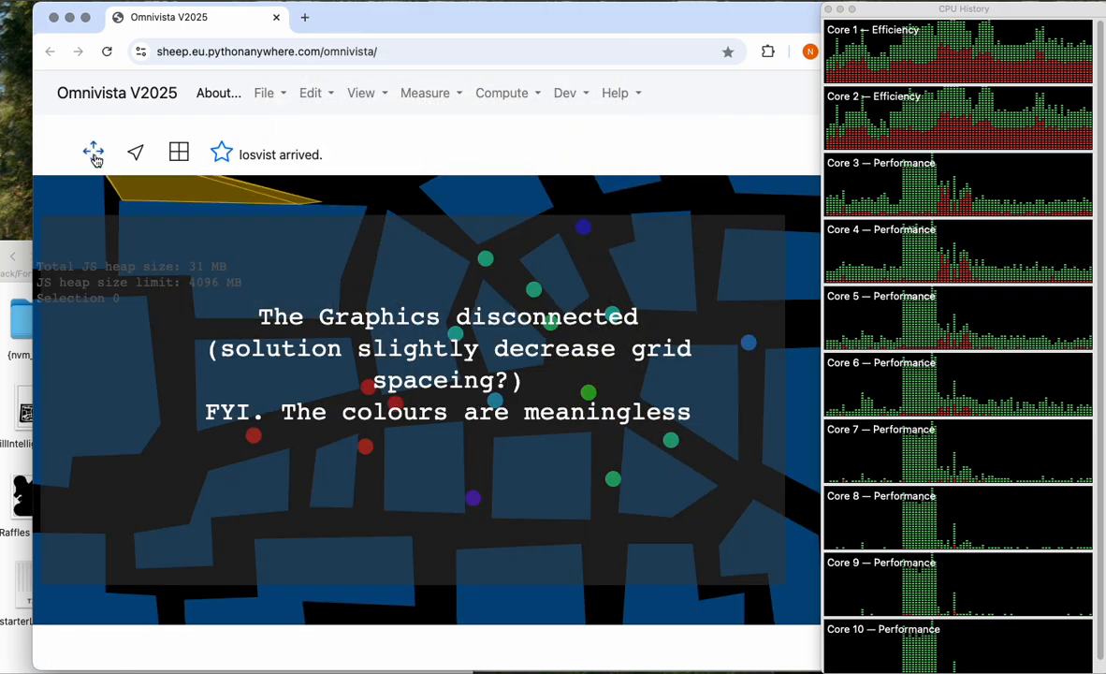
pyautogui.scroll(-3, 523, 370)
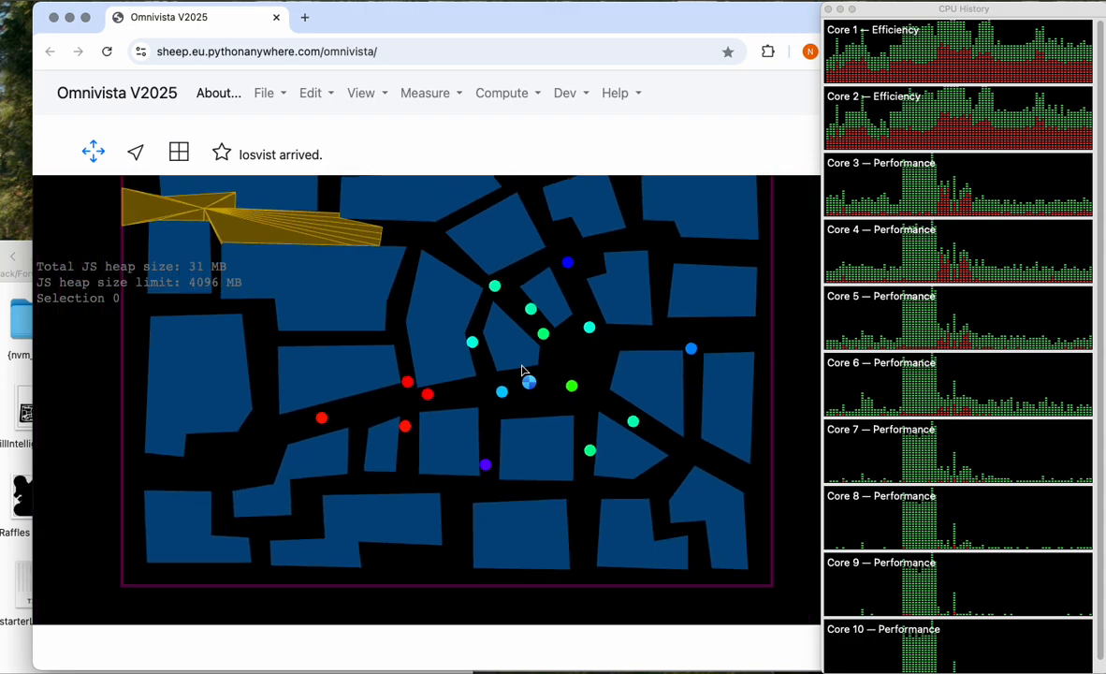
# Show the connections between the hand-seeded isovist points
pyautogui.click(374, 97)
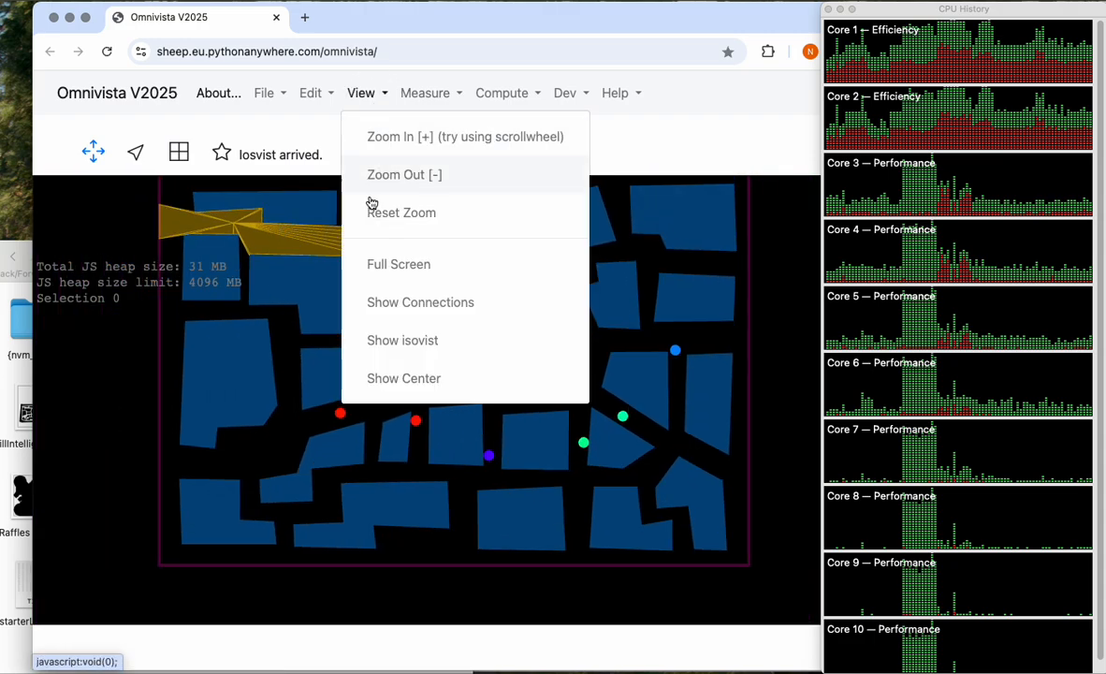
pyautogui.click(421, 92)
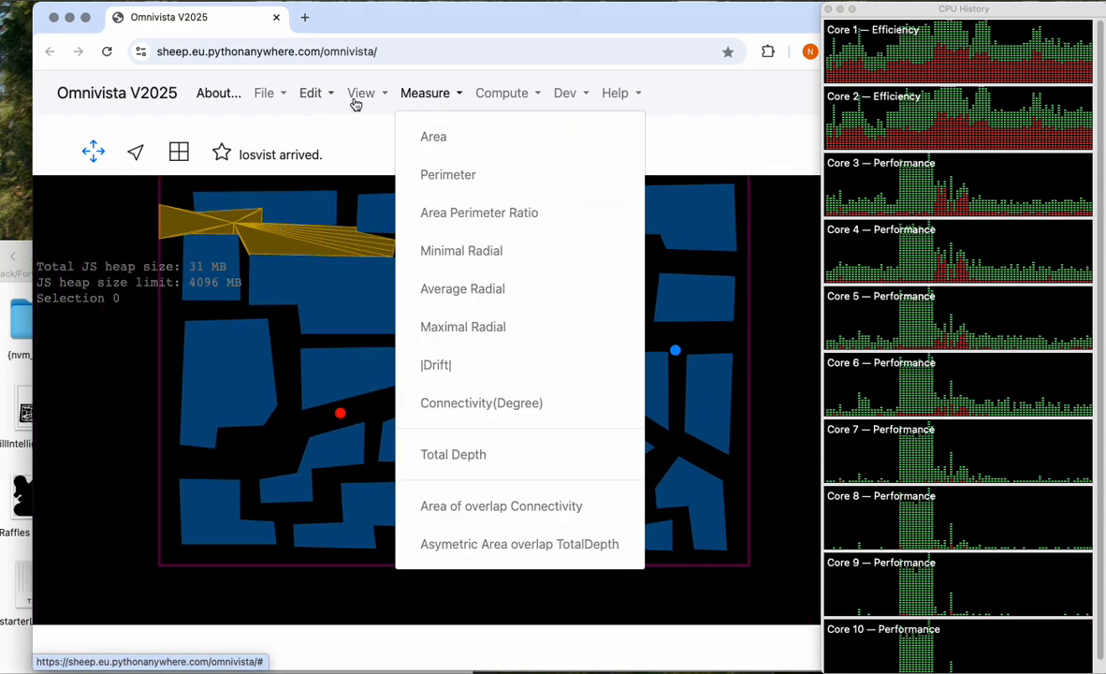
pyautogui.click(351, 101)
pyautogui.click(384, 303)
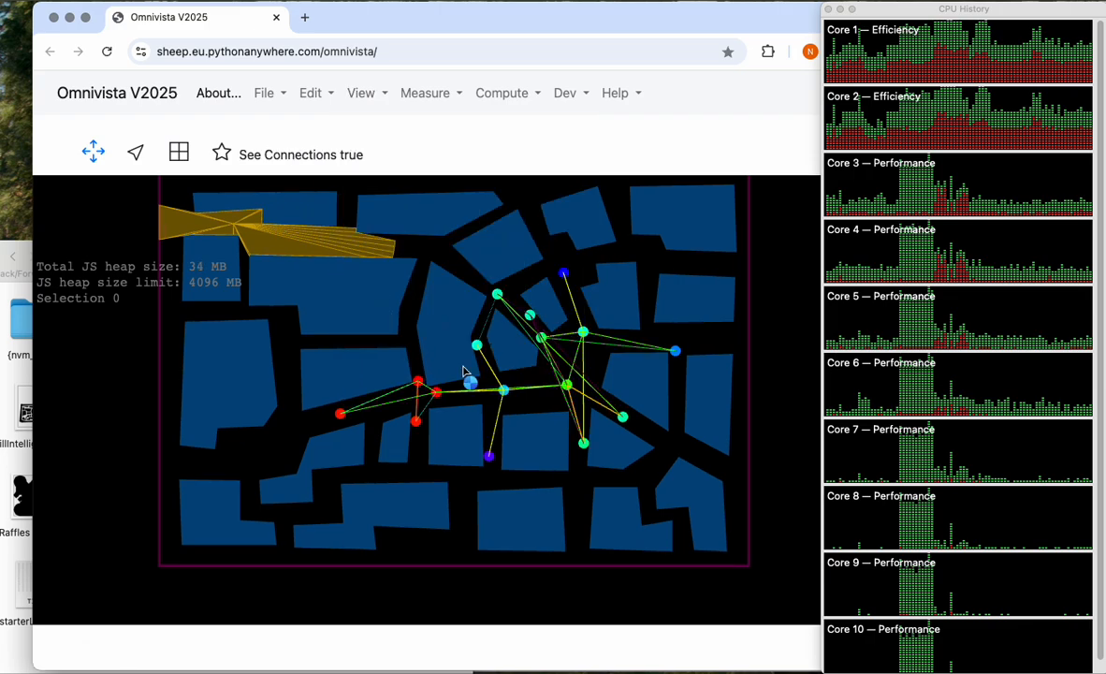
# Colour the connected isovist points by Total Depth
pyautogui.scroll(1, 508, 374)
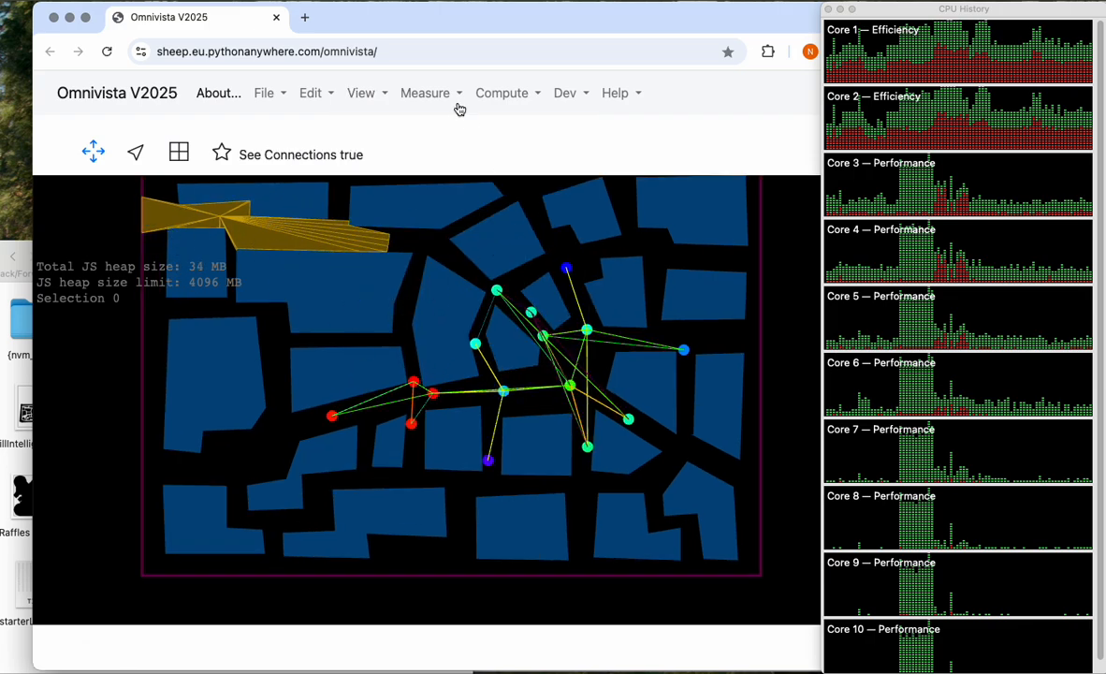
pyautogui.click(426, 94)
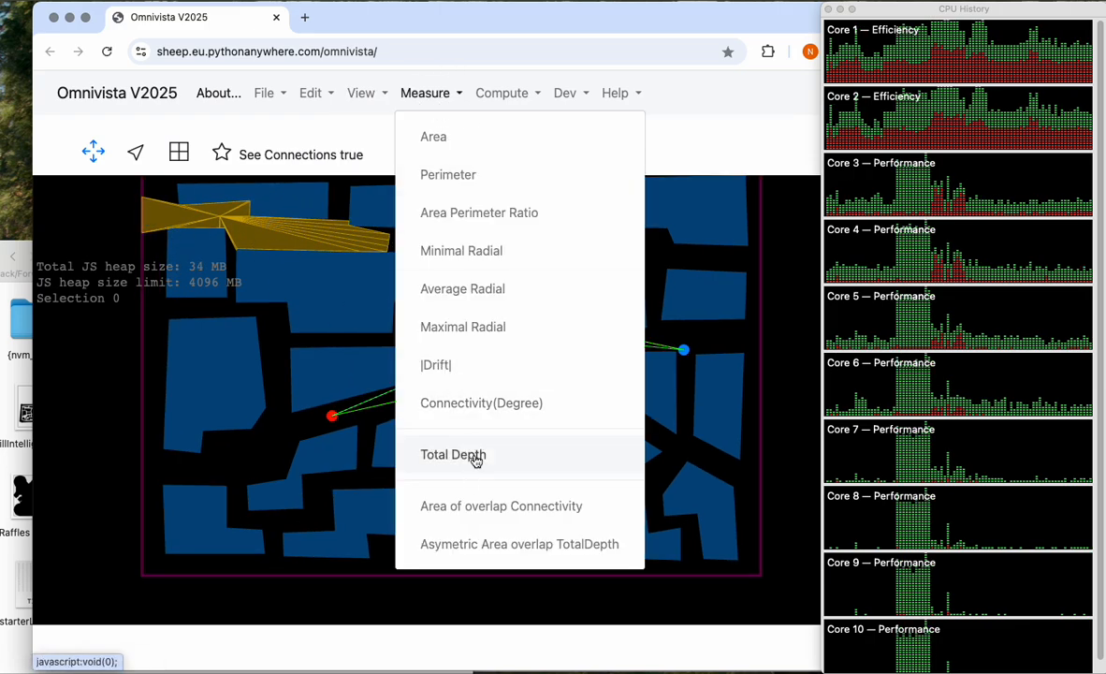
pyautogui.click(475, 458)
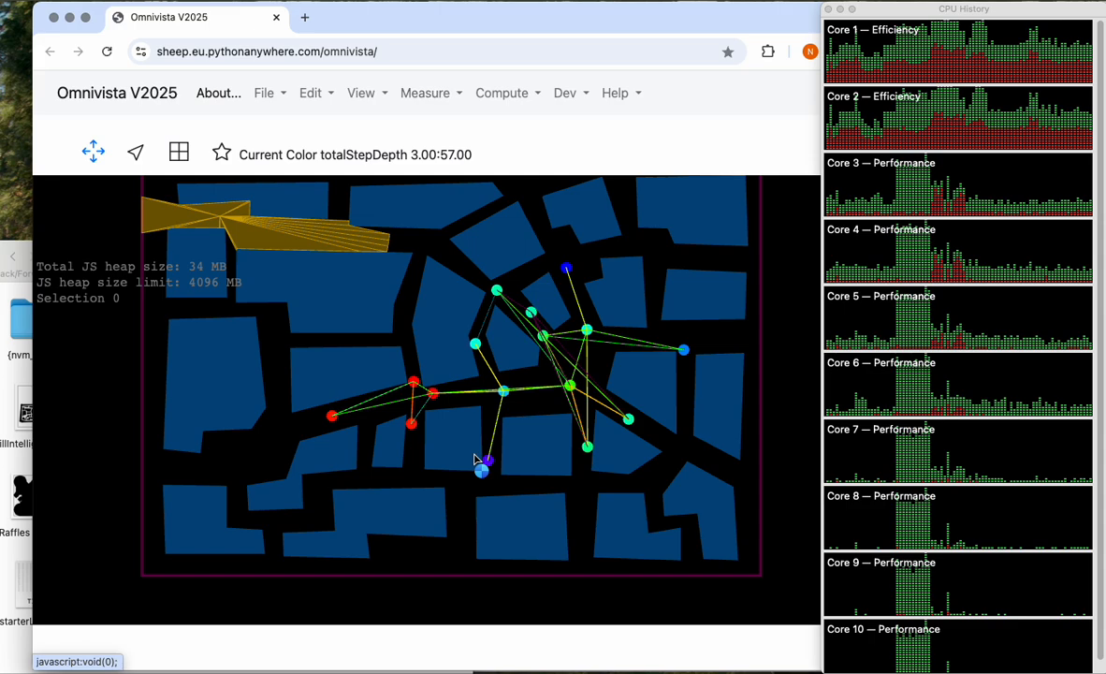
# Colour the isovist points by Asymetric Area overlap TotalDepth and finally by Area of overlap Connectivity
pyautogui.click(409, 93)
pyautogui.click(446, 543)
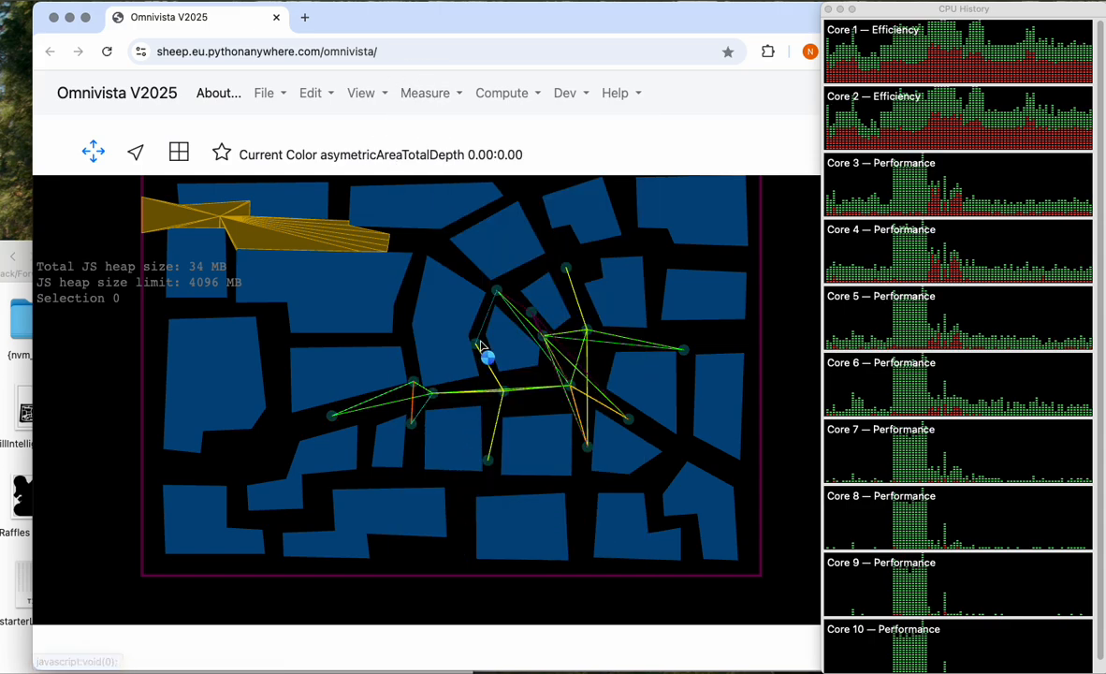
pyautogui.click(421, 93)
pyautogui.click(472, 510)
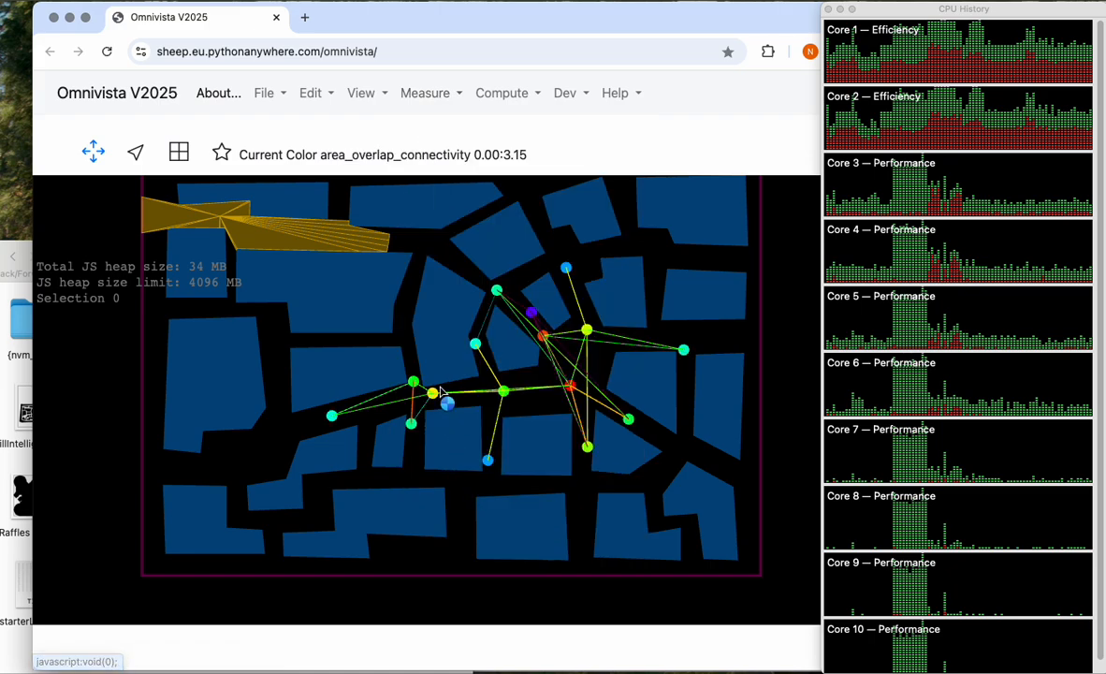
# Colour the connected hand-seeded isovist points by Total Depth again and examine the network up close
pyautogui.click(425, 92)
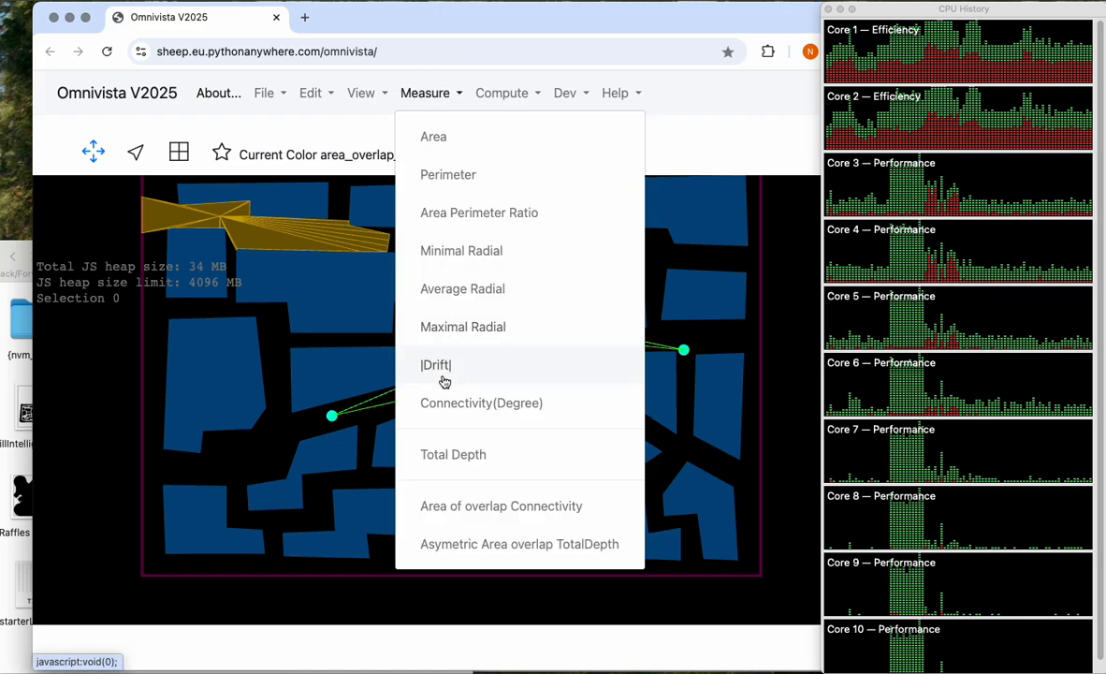
pyautogui.click(463, 466)
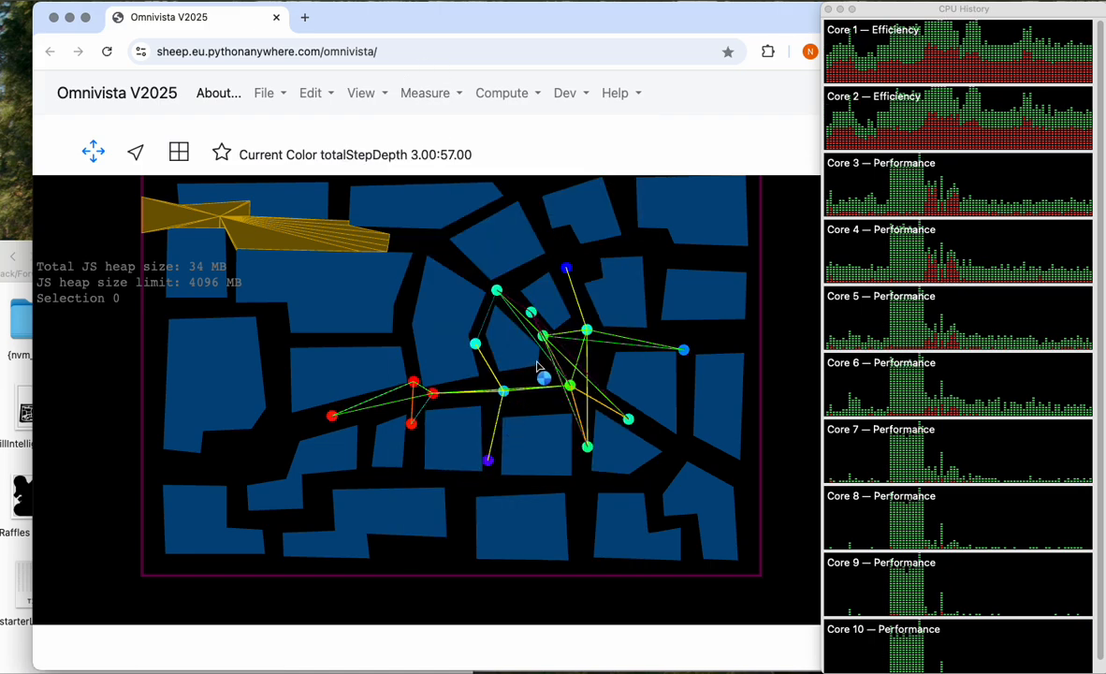
pyautogui.scroll(3, 540, 371)
pyautogui.scroll(2, 543, 366)
pyautogui.scroll(1, 547, 367)
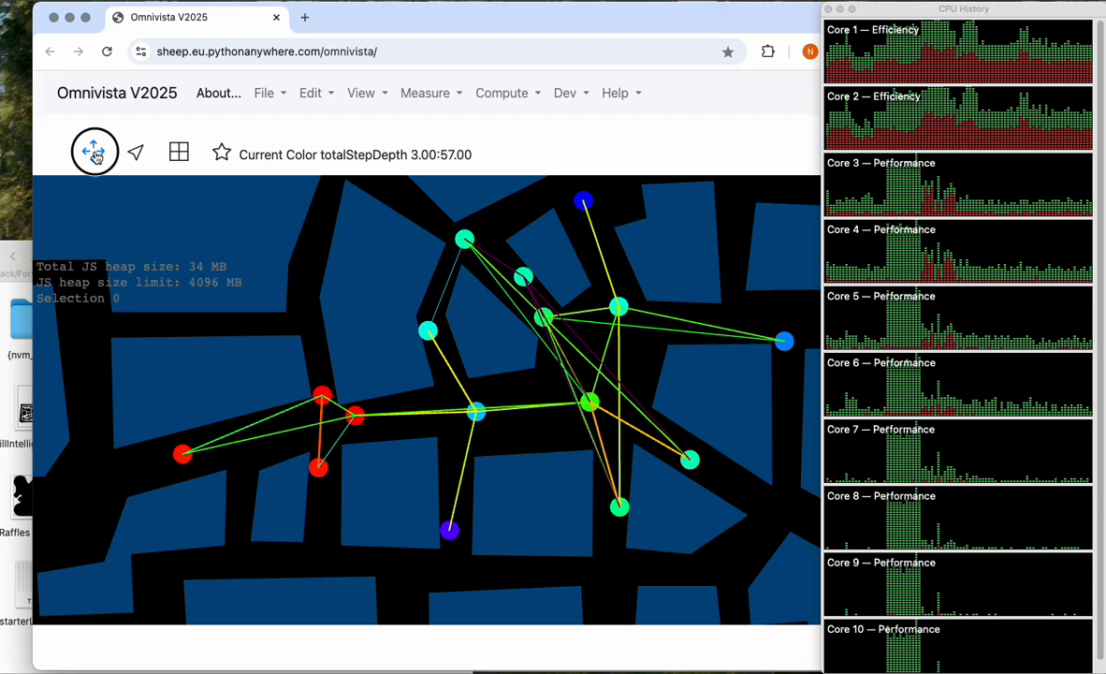
# Reload the web app, load billIntelligibileBbox.svg from the data folder and dismiss the introductory help overlay
pyautogui.click(106, 52)
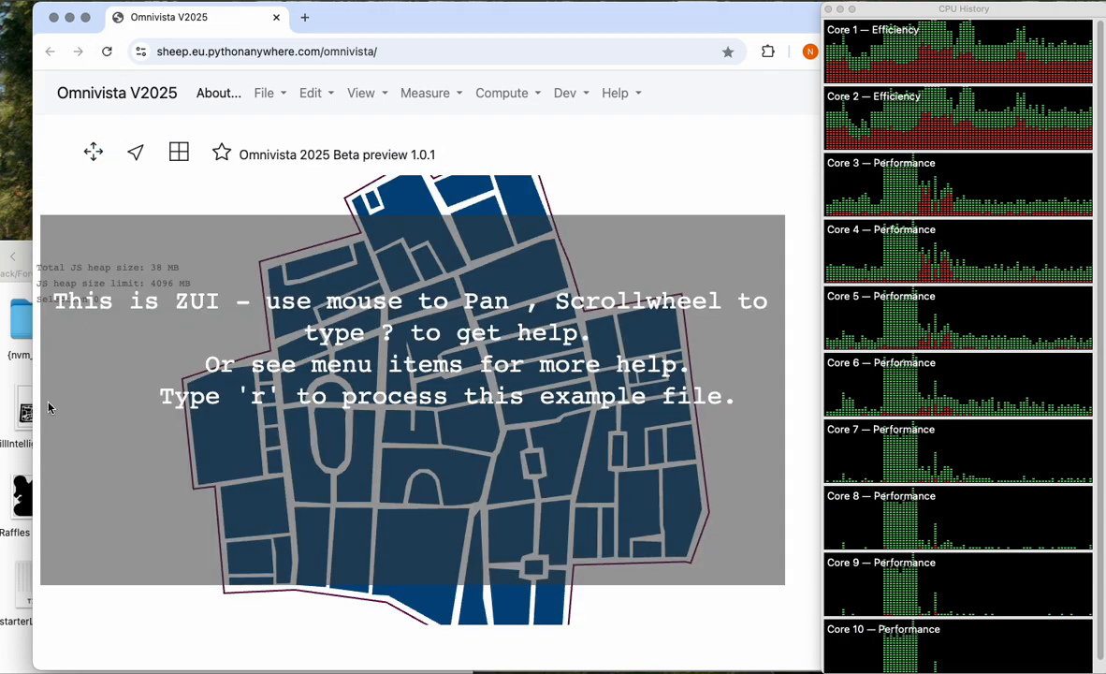
pyautogui.click(16, 379)
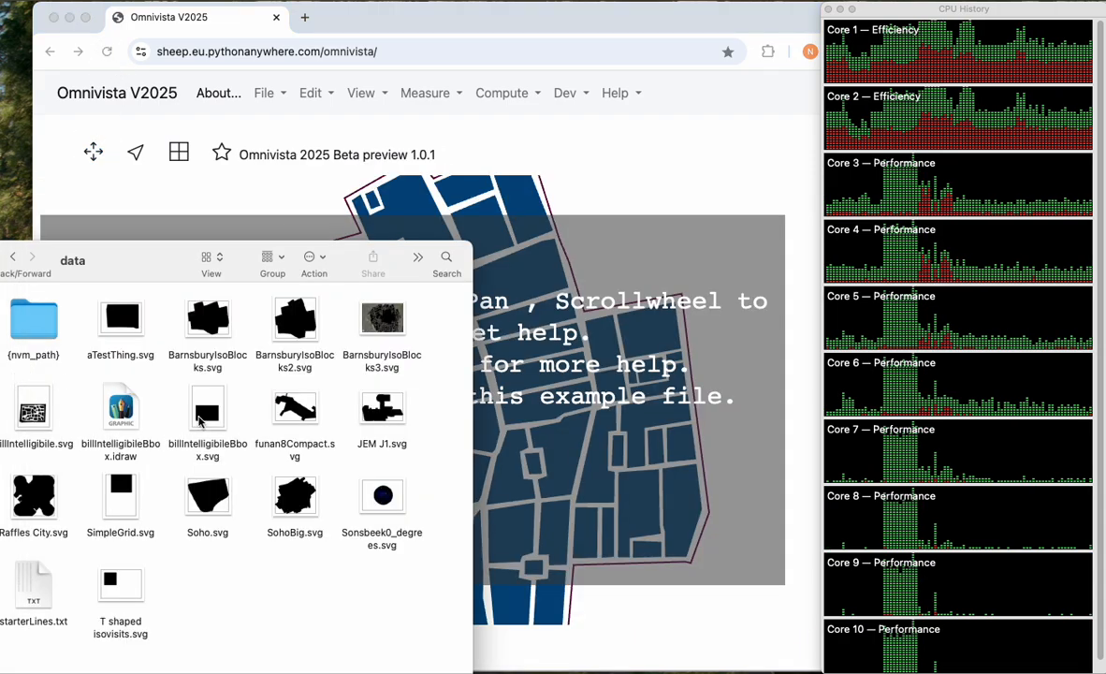
pyautogui.moveTo(201, 422); pyautogui.dragTo(564, 415)
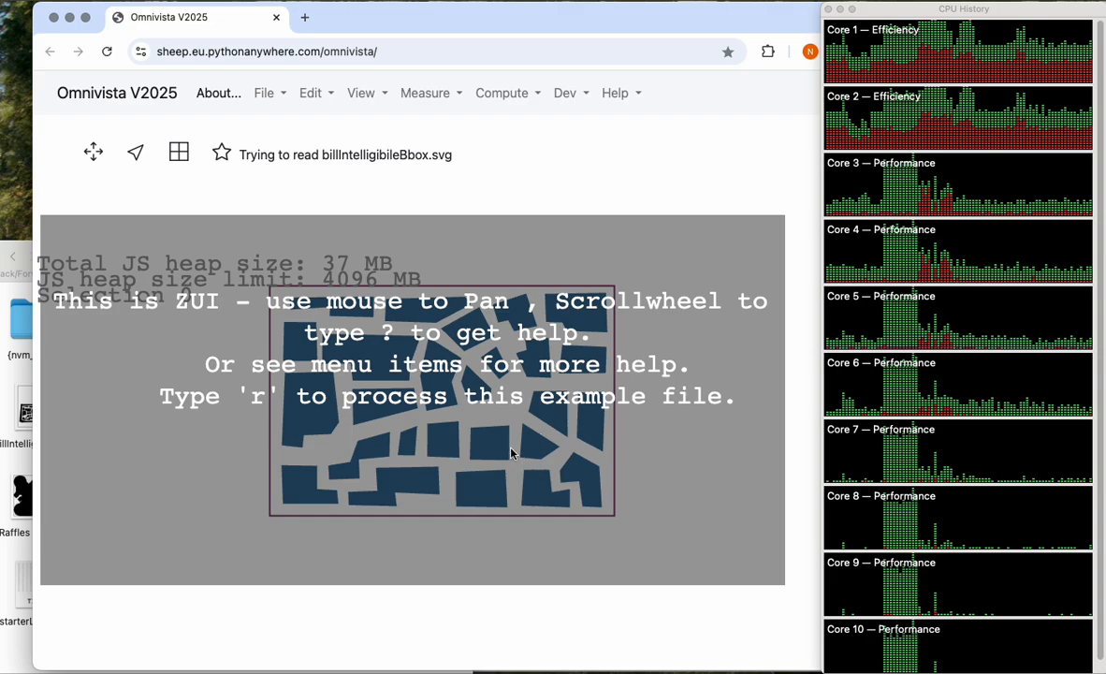
pyautogui.scroll(2, 511, 453)
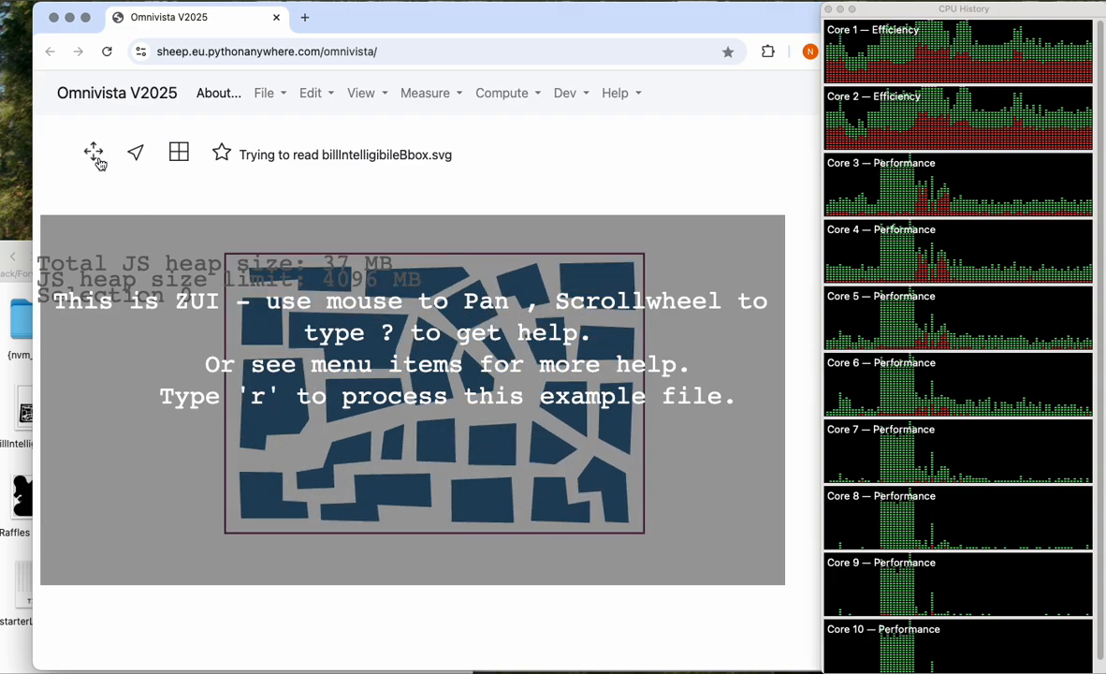
pyautogui.click(98, 157)
# Compute everything on a grid for the billIntelligibileBbox.svg plan and inspect the coloured grid points
pyautogui.click(507, 94)
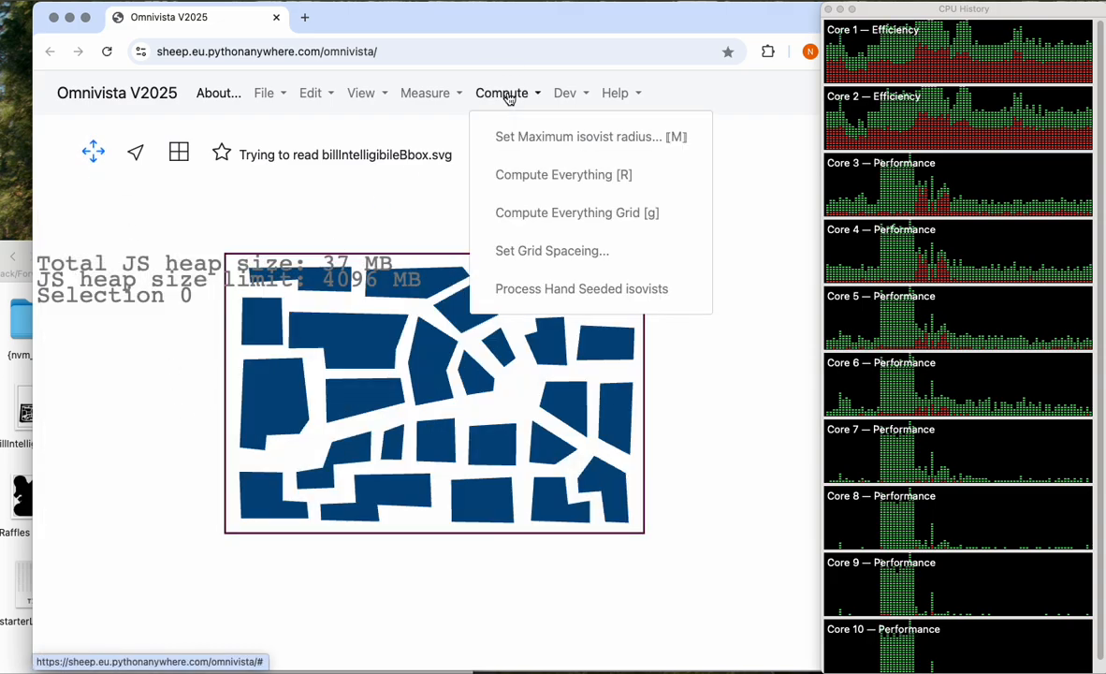
pyautogui.click(533, 224)
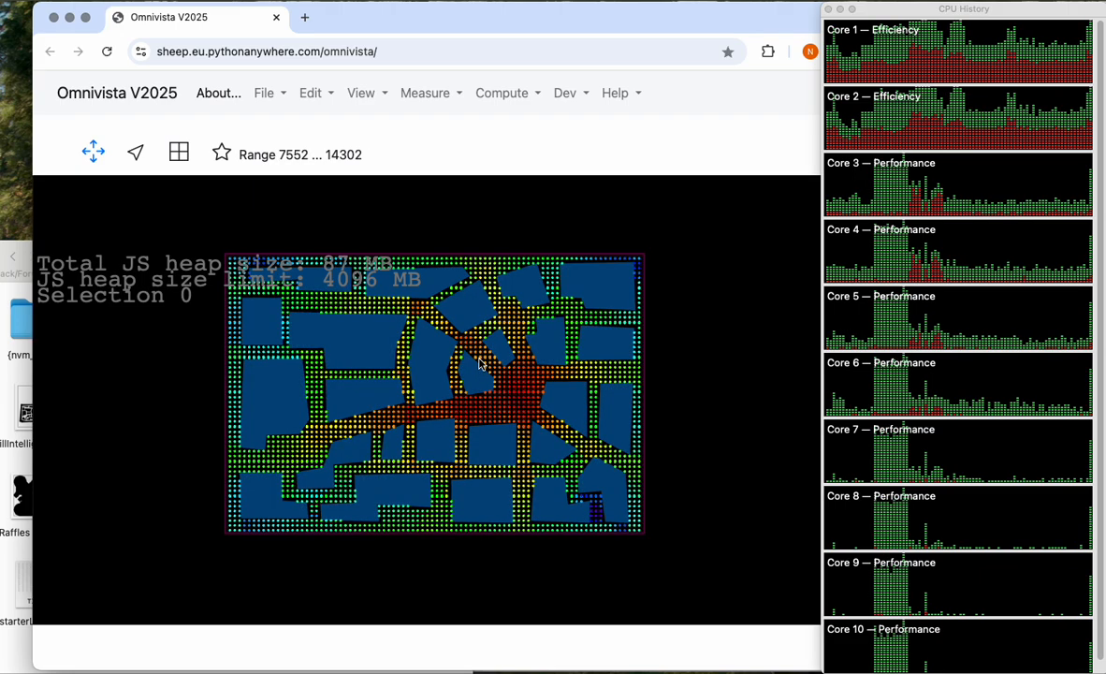
pyautogui.scroll(5, 478, 363)
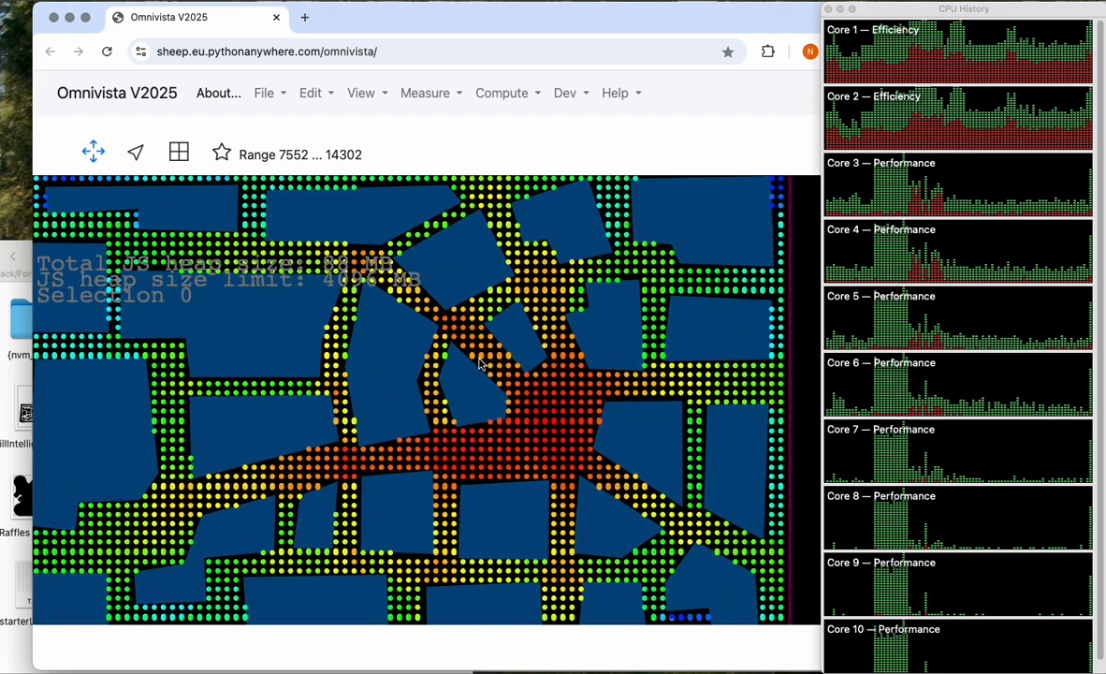
pyautogui.scroll(-5, 479, 362)
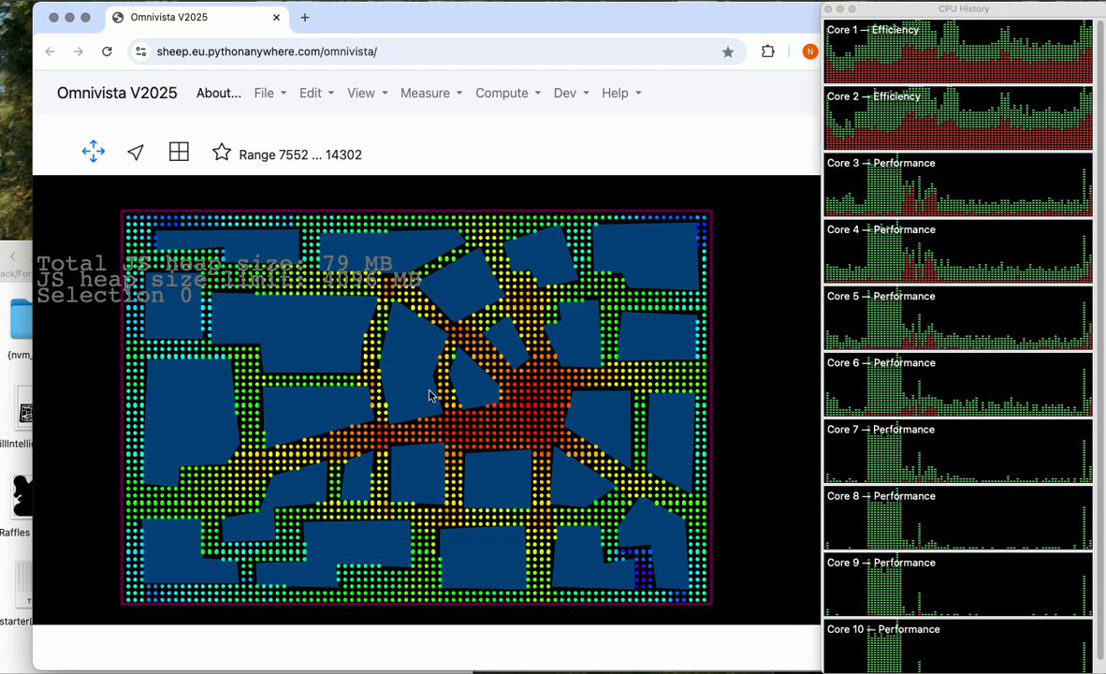
pyautogui.scroll(-3, 431, 396)
pyautogui.scroll(3, 430, 396)
pyautogui.click(397, 53)
pyautogui.click(431, 147)
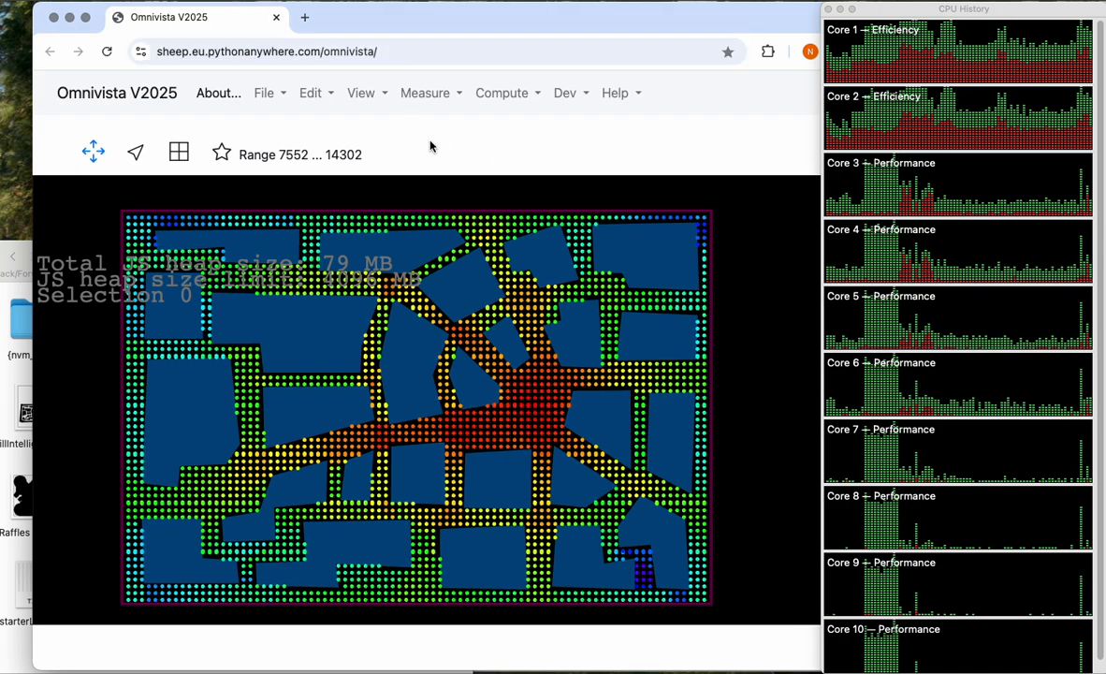